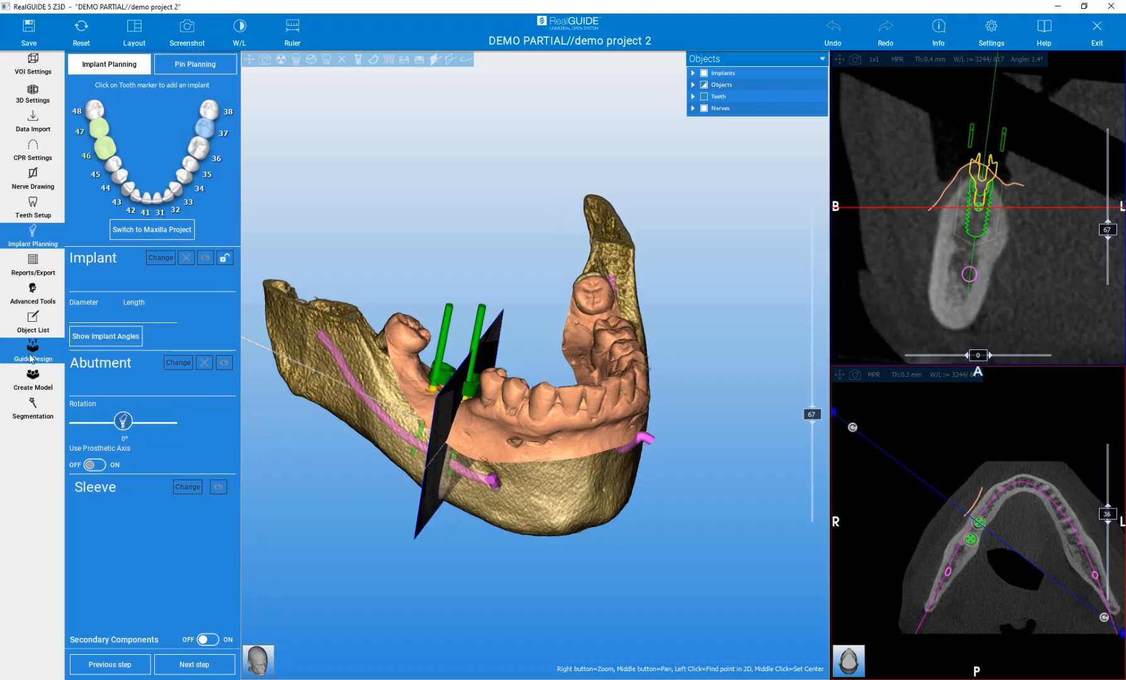
# Open the guide design's undercut generation and set the insertion direction from an occlusal view of the model
pyautogui.click(33, 353)
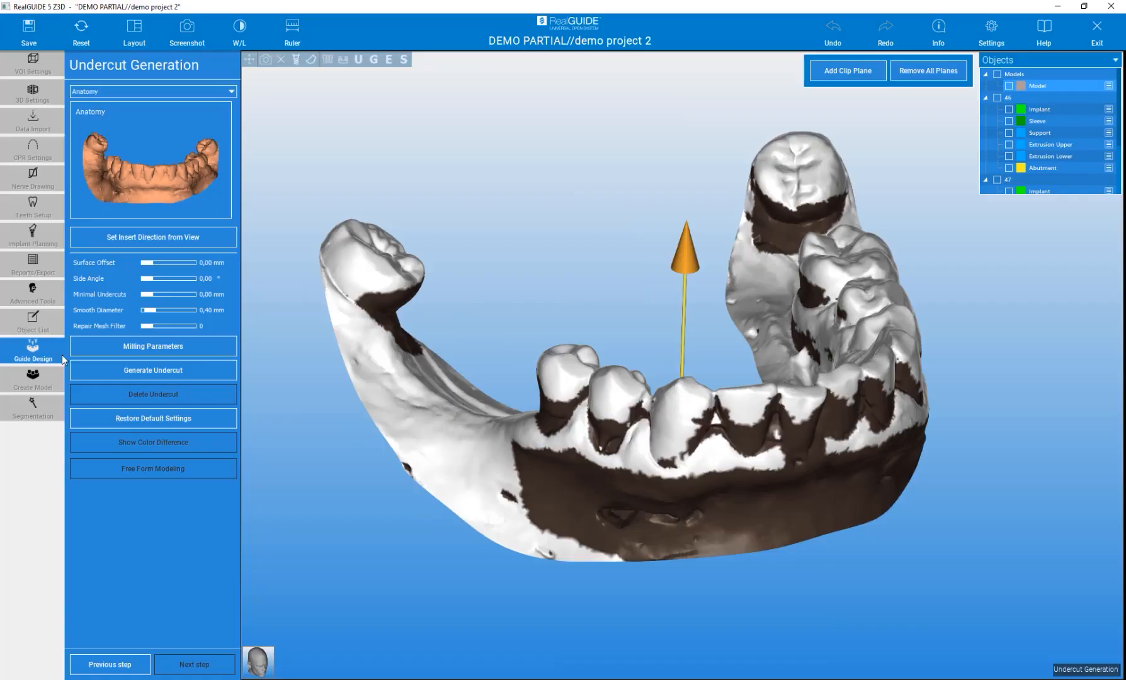
pyautogui.moveTo(565, 196); pyautogui.dragTo(547, 245)
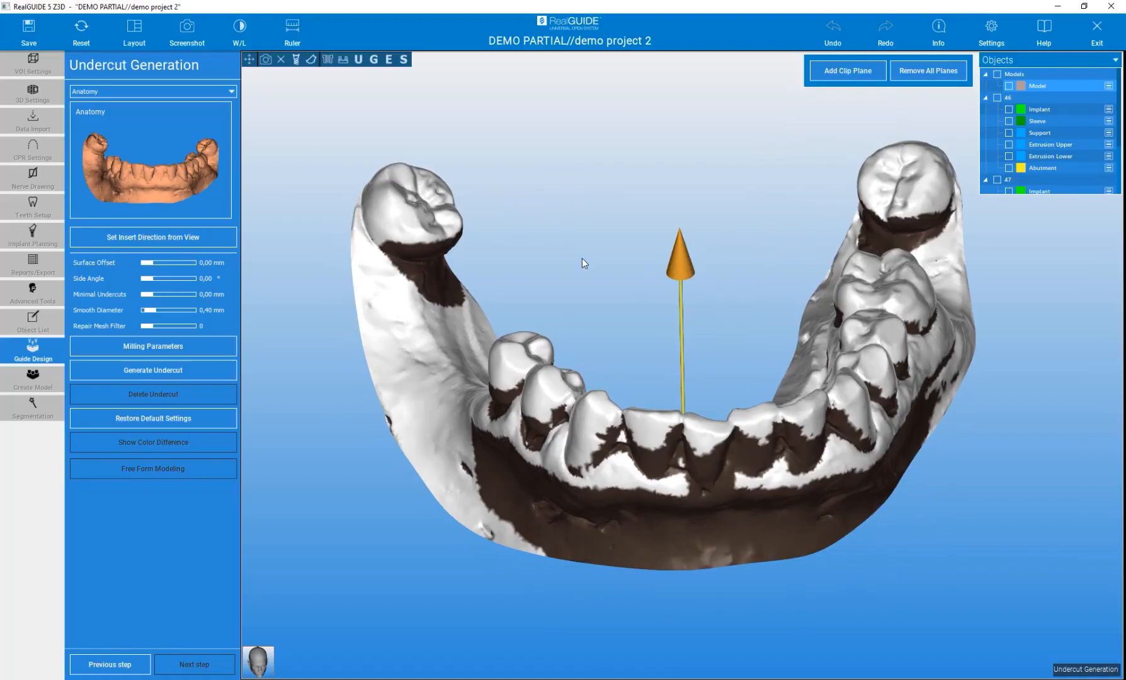
pyautogui.moveTo(592, 226)
pyautogui.mouseDown()
pyautogui.moveTo(586, 302)
pyautogui.moveTo(597, 291)
pyautogui.moveTo(591, 238)
pyautogui.moveTo(541, 239)
pyautogui.moveTo(624, 262)
pyautogui.moveTo(604, 271)
pyautogui.mouseUp()
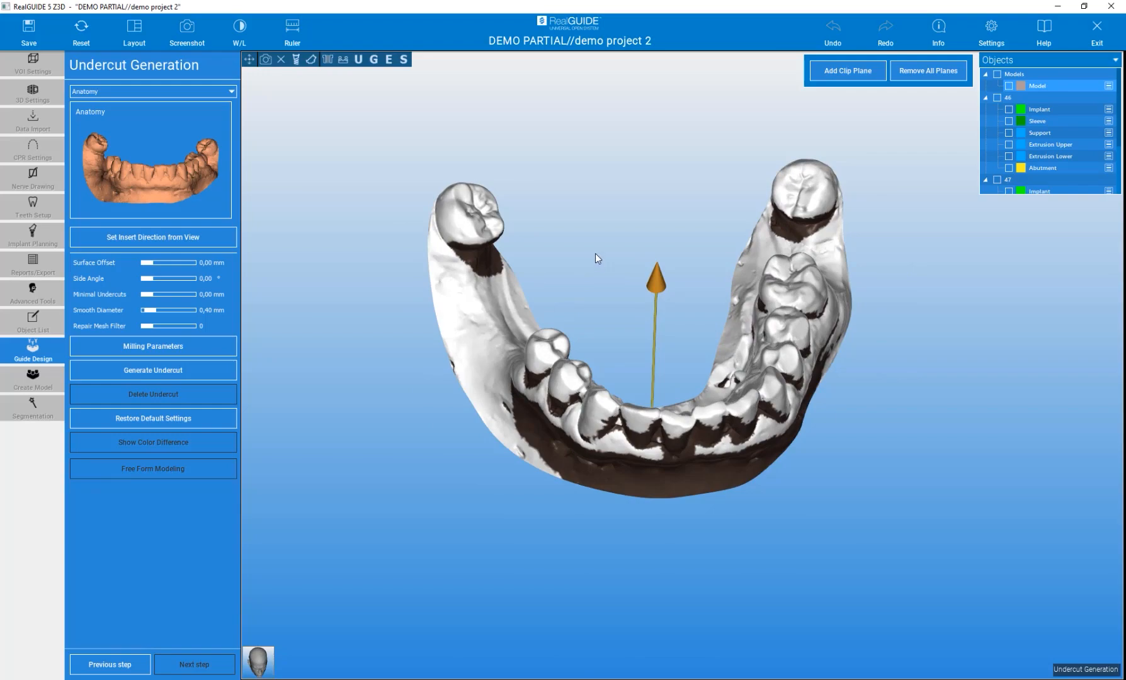
pyautogui.moveTo(596, 253)
pyautogui.mouseDown()
pyautogui.moveTo(586, 383)
pyautogui.moveTo(581, 354)
pyautogui.mouseUp()
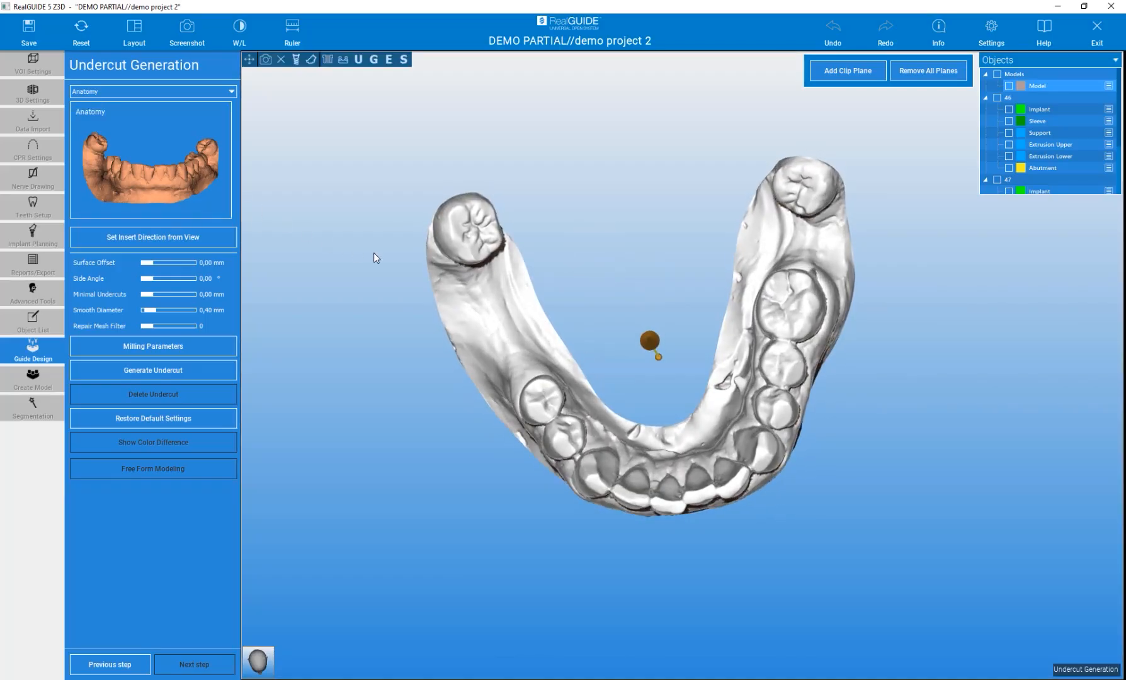
pyautogui.moveTo(373, 259); pyautogui.dragTo(337, 215)
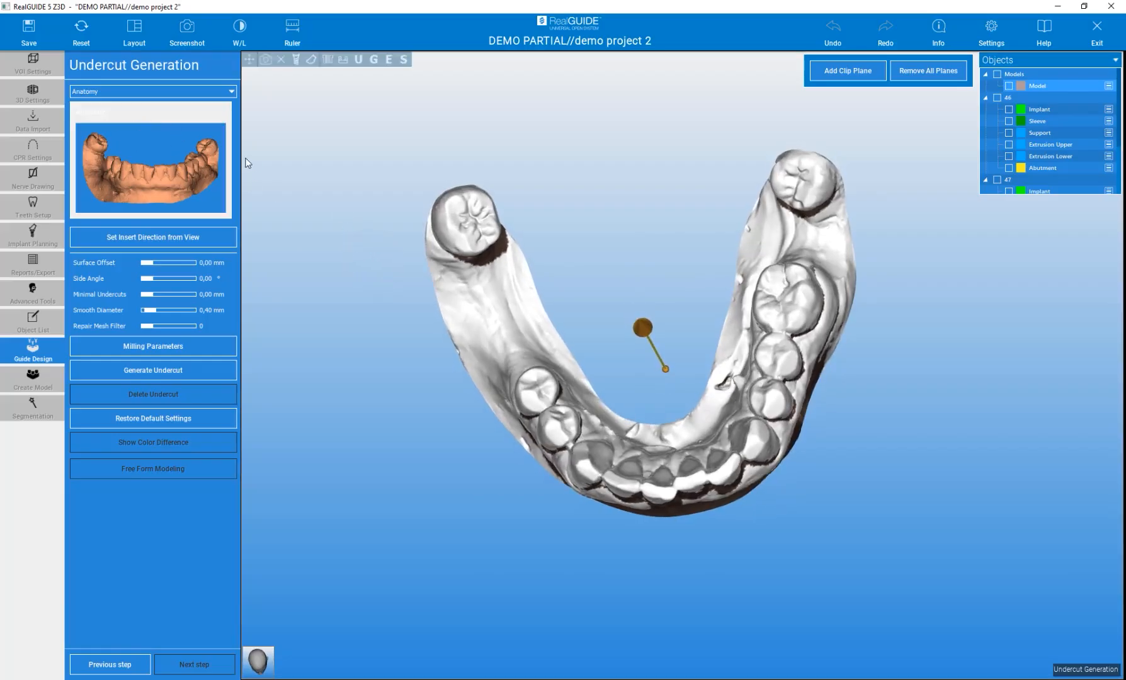
pyautogui.moveTo(299, 184)
pyautogui.mouseDown()
pyautogui.moveTo(308, 189)
pyautogui.moveTo(305, 176)
pyautogui.moveTo(321, 222)
pyautogui.moveTo(317, 213)
pyautogui.mouseUp()
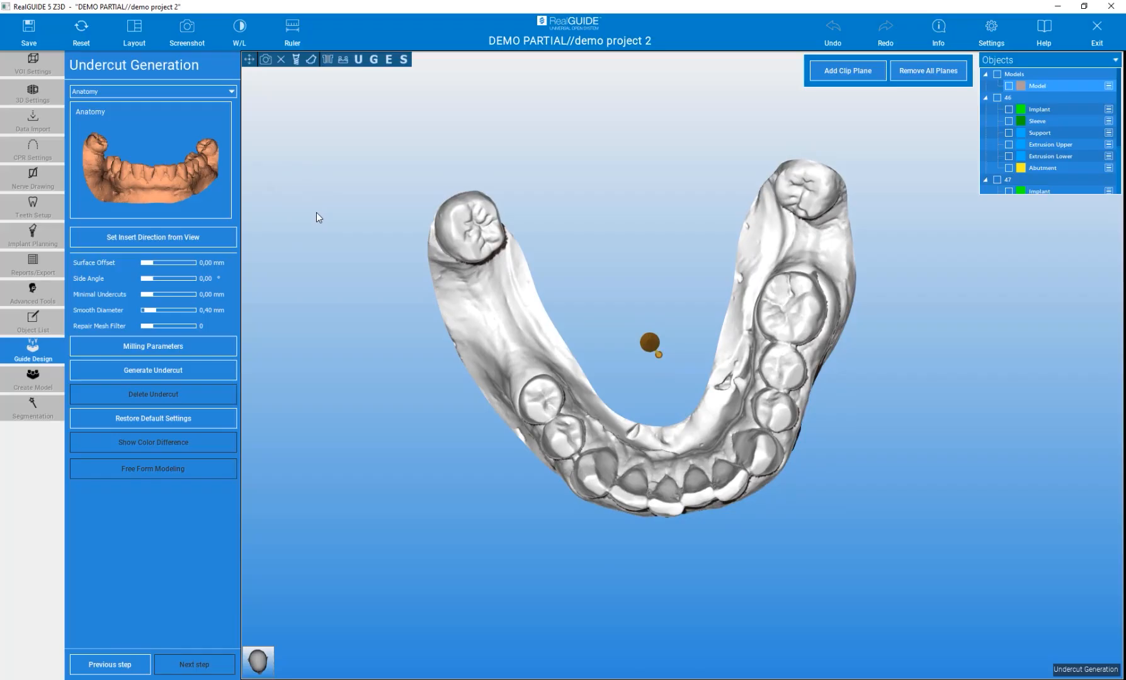
pyautogui.click(144, 238)
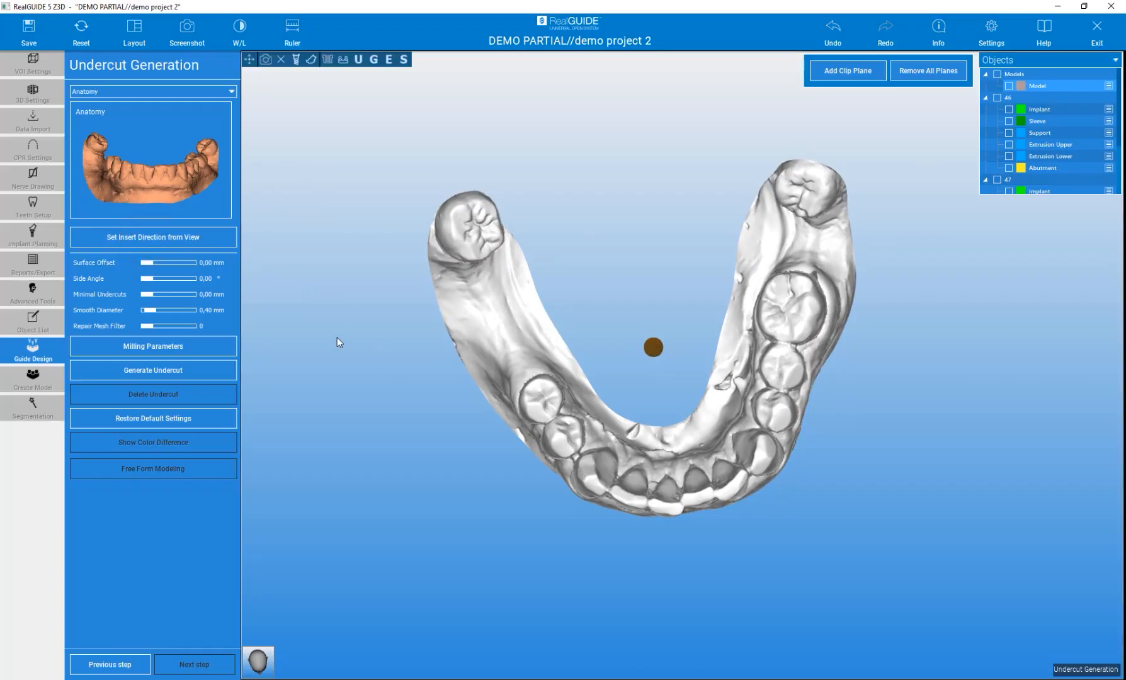
# Generate the undercut for the model using the current insertion direction and default parameters
pyautogui.moveTo(335, 350)
pyautogui.mouseDown()
pyautogui.moveTo(319, 251)
pyautogui.moveTo(328, 126)
pyautogui.mouseUp()
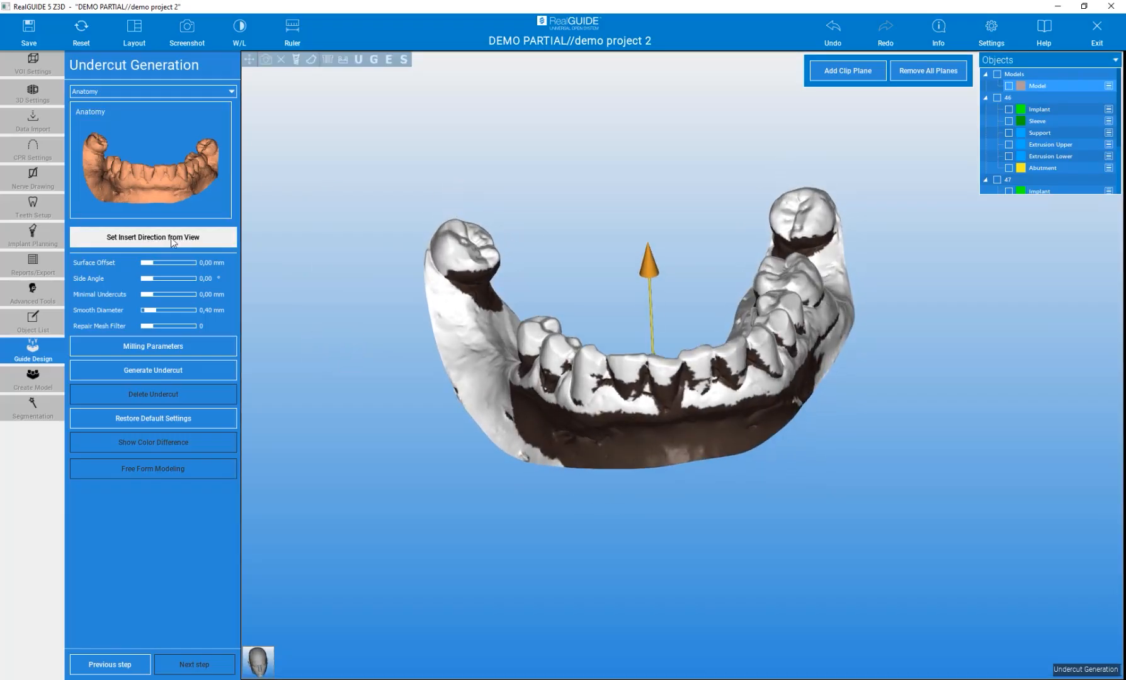
pyautogui.moveTo(315, 334)
pyautogui.mouseDown()
pyautogui.moveTo(363, 293)
pyautogui.moveTo(509, 331)
pyautogui.mouseUp()
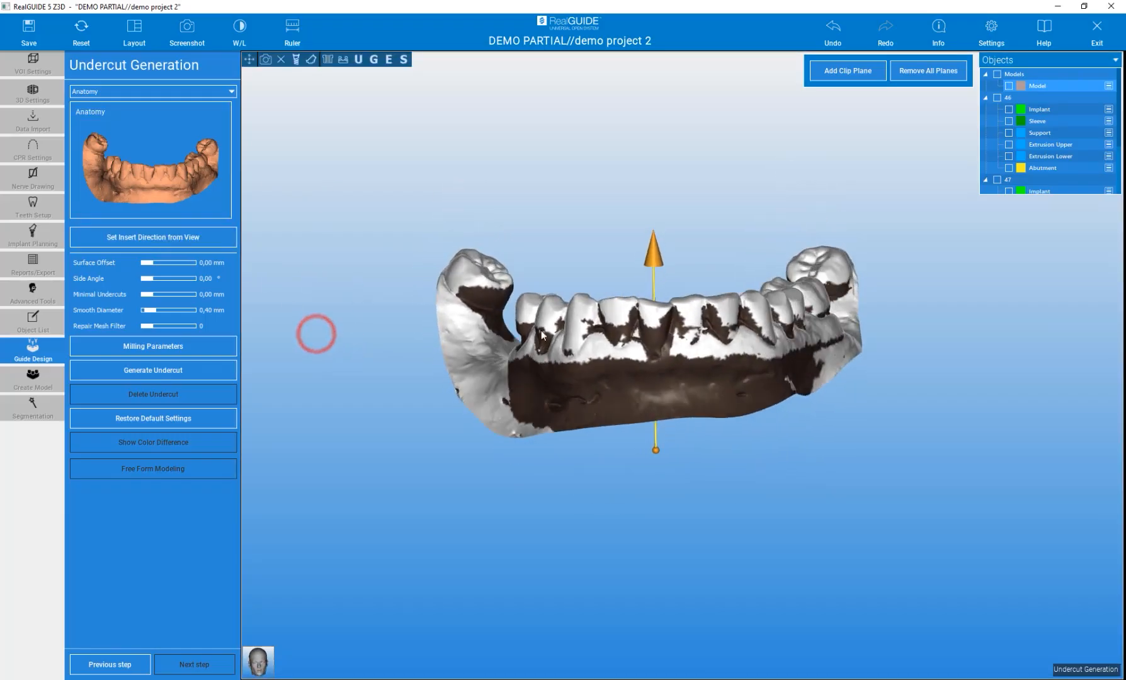
pyautogui.moveTo(573, 255)
pyautogui.mouseDown()
pyautogui.moveTo(601, 314)
pyautogui.moveTo(615, 503)
pyautogui.moveTo(598, 497)
pyautogui.moveTo(573, 299)
pyautogui.moveTo(628, 269)
pyautogui.moveTo(536, 277)
pyautogui.moveTo(542, 289)
pyautogui.mouseUp()
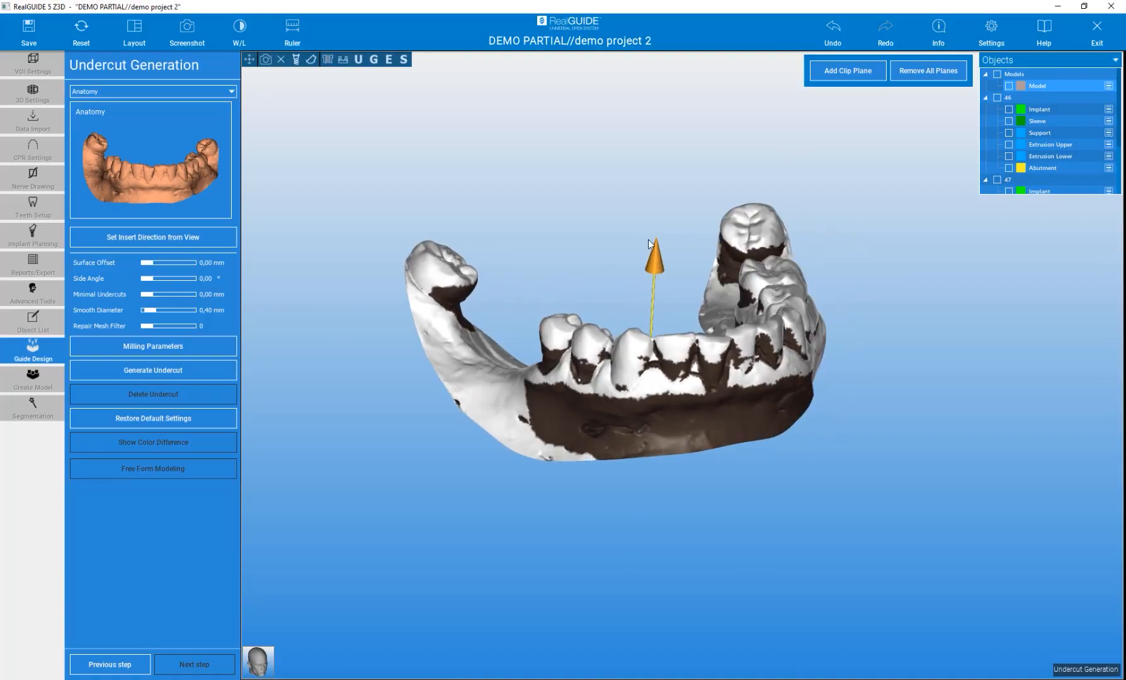
pyautogui.moveTo(580, 225); pyautogui.dragTo(578, 310)
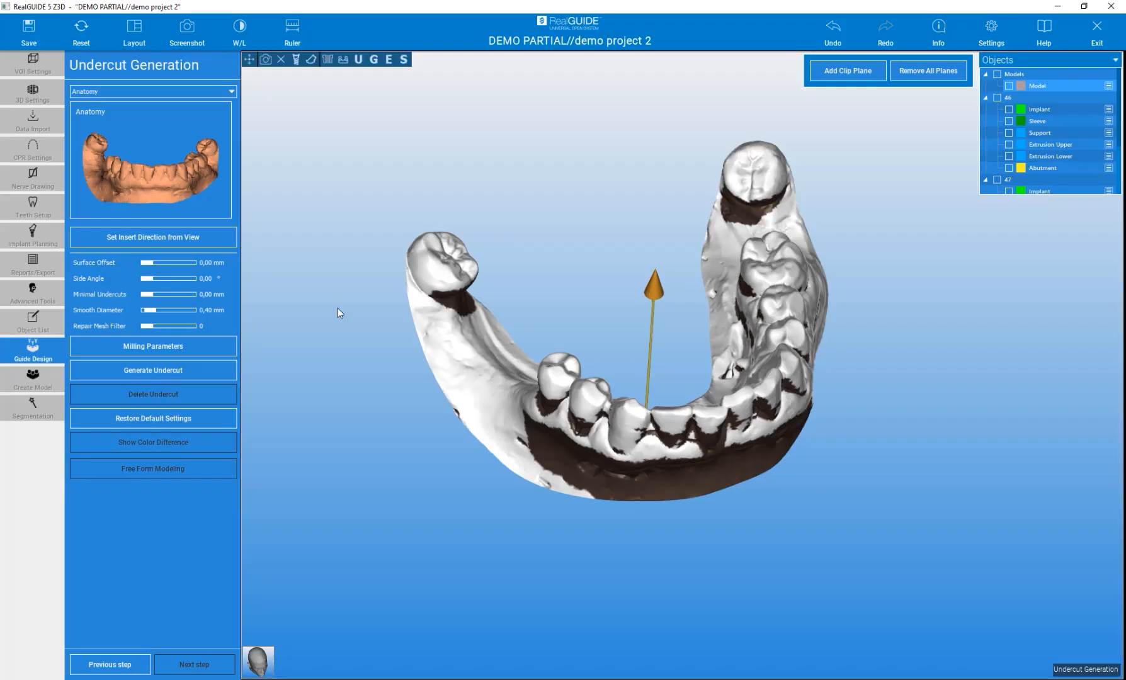
pyautogui.moveTo(338, 308); pyautogui.dragTo(360, 380)
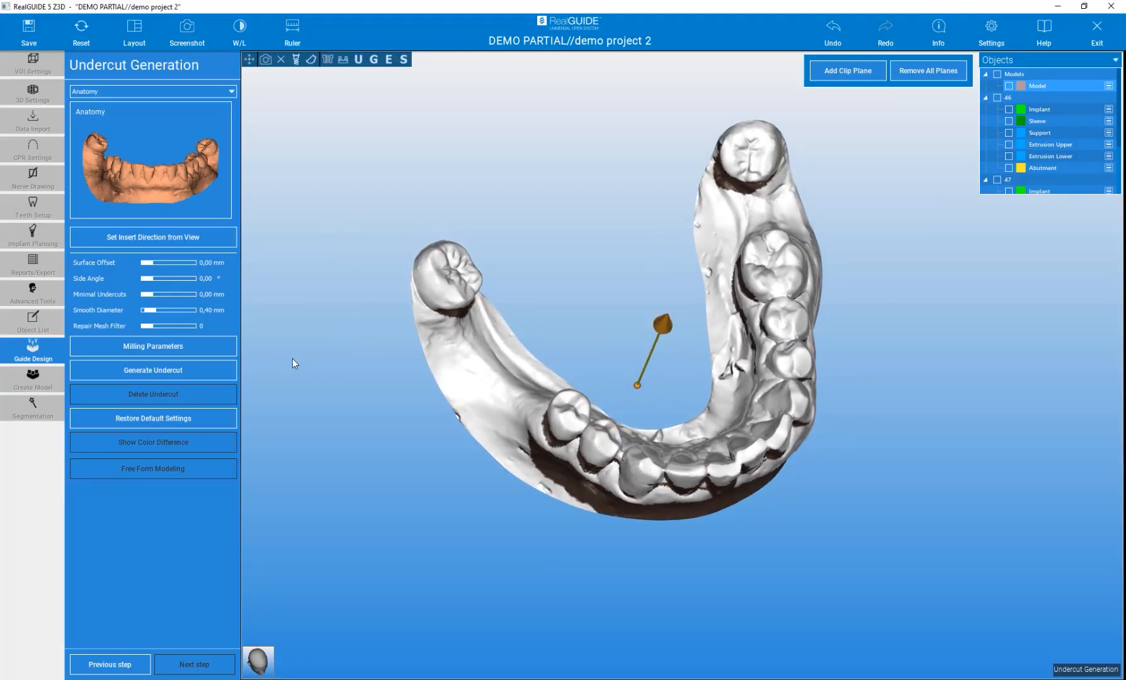
pyautogui.click(144, 351)
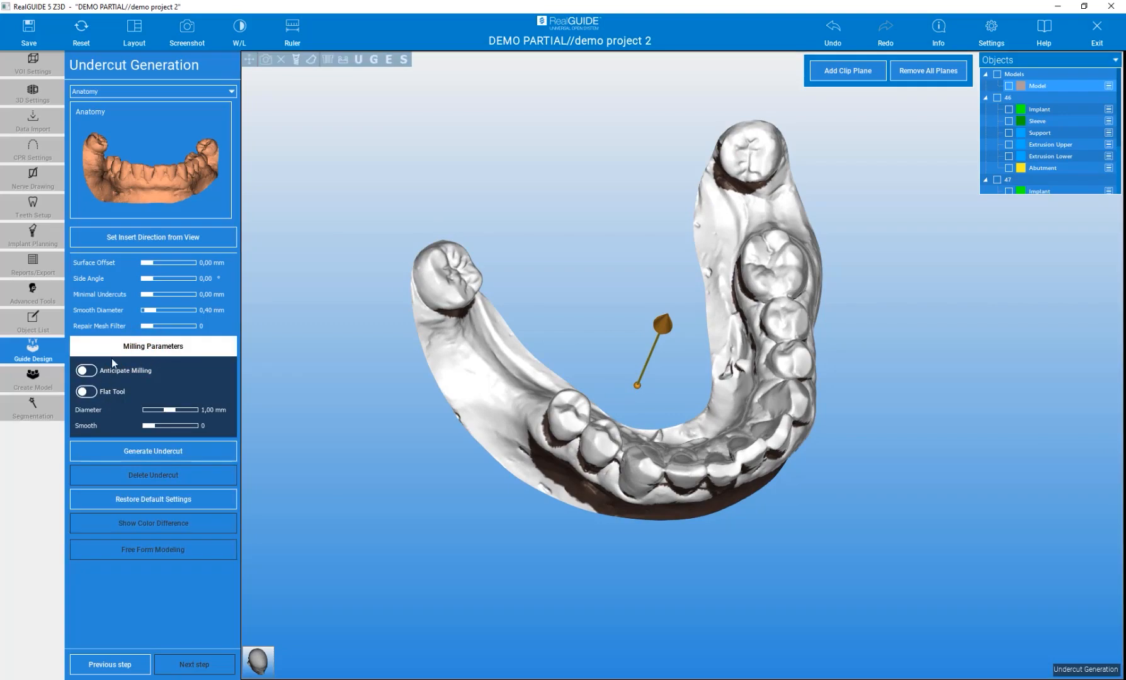
pyautogui.click(143, 347)
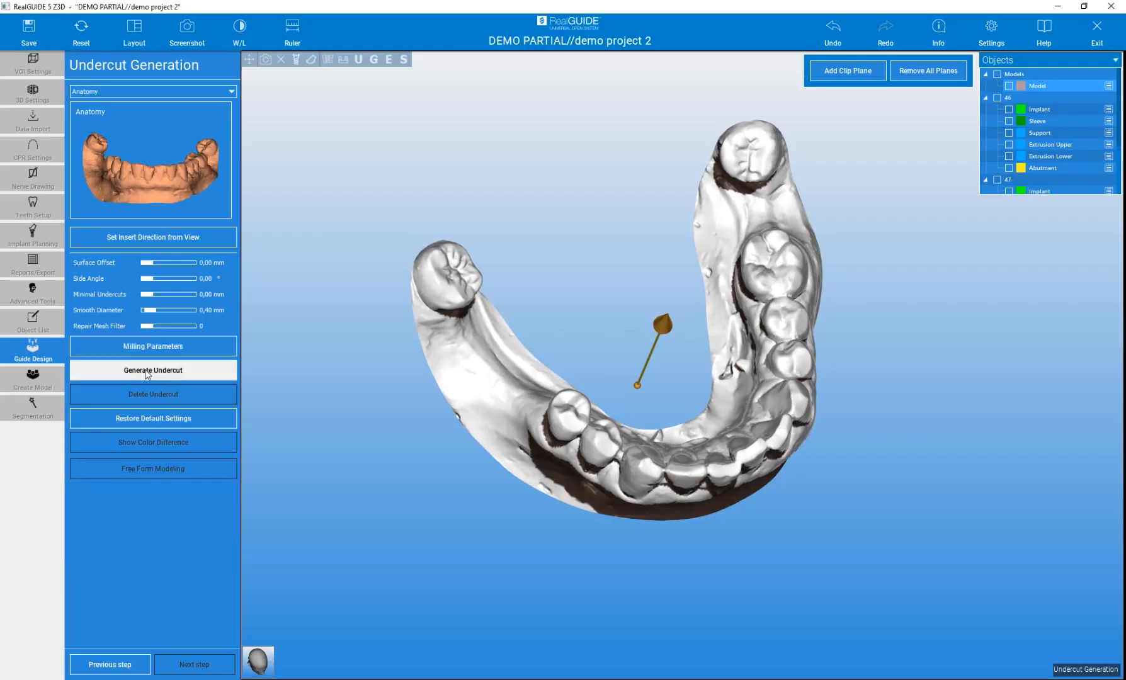
pyautogui.click(145, 372)
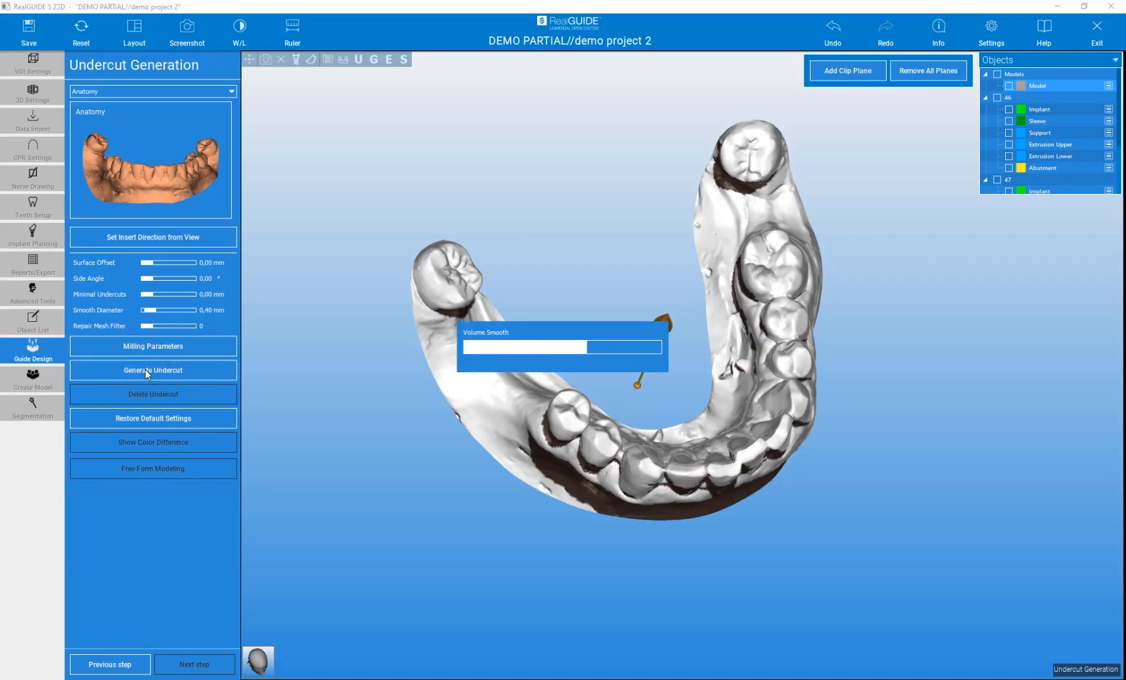
# Toggle the colour difference map on the blocked-out model to inspect the undercut, then turn it off
pyautogui.moveTo(603, 340); pyautogui.dragTo(520, 209)
pyautogui.moveTo(672, 279); pyautogui.dragTo(892, 300)
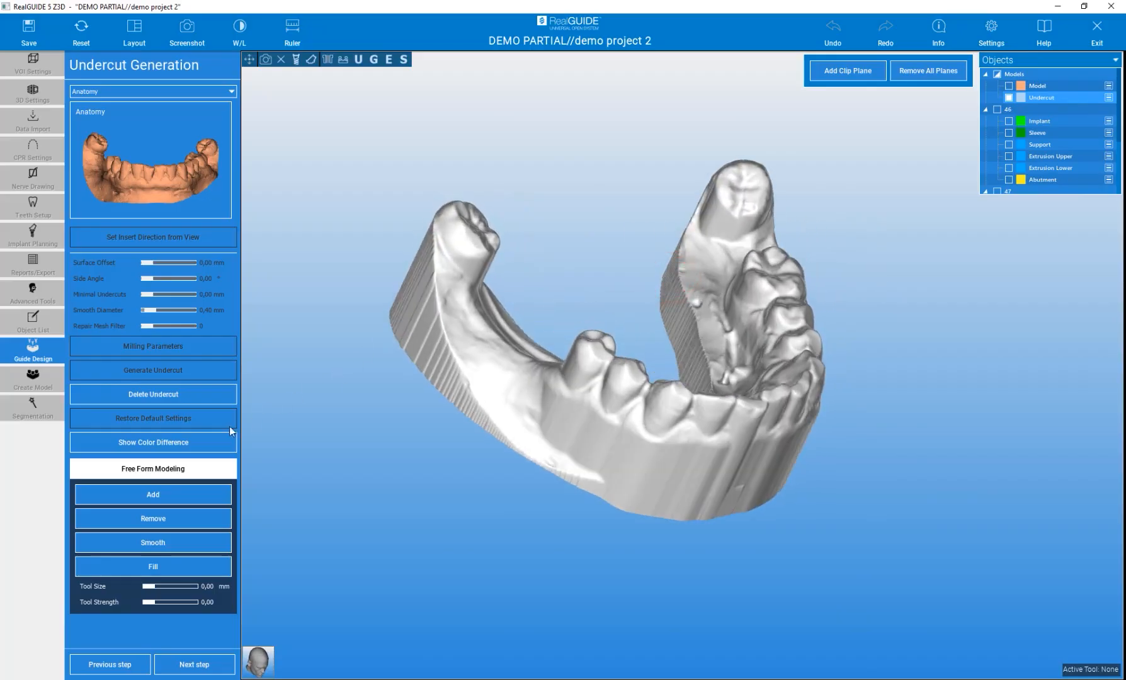
pyautogui.click(189, 439)
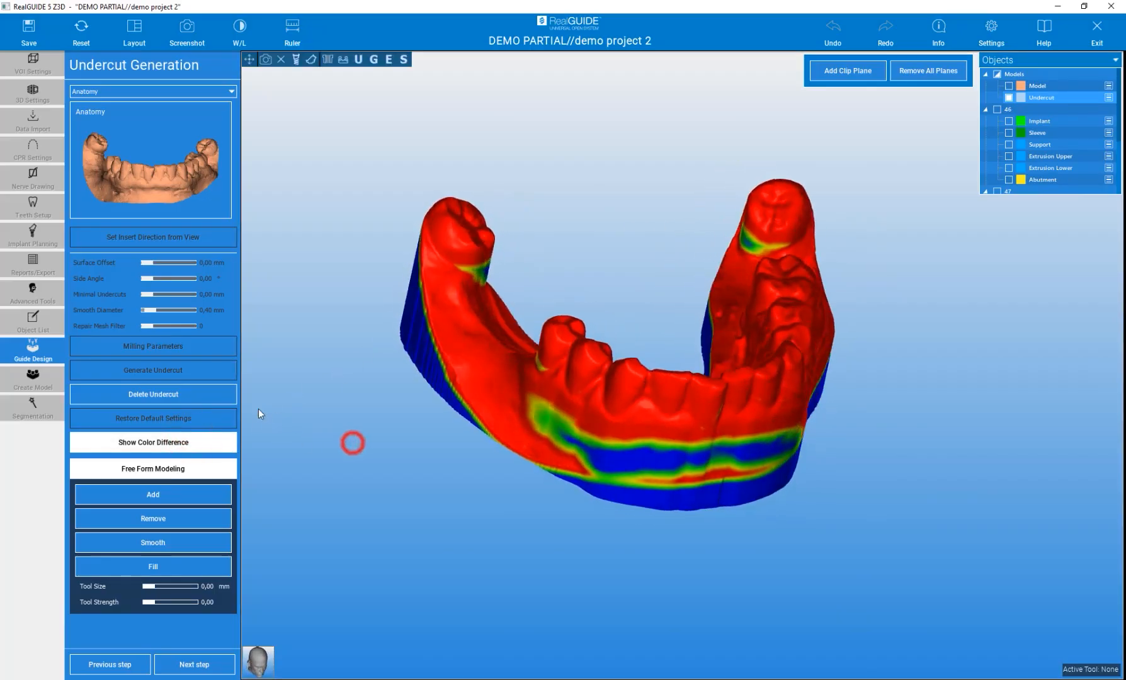
pyautogui.moveTo(303, 424)
pyautogui.mouseDown()
pyautogui.moveTo(489, 414)
pyautogui.moveTo(549, 424)
pyautogui.moveTo(380, 403)
pyautogui.mouseUp()
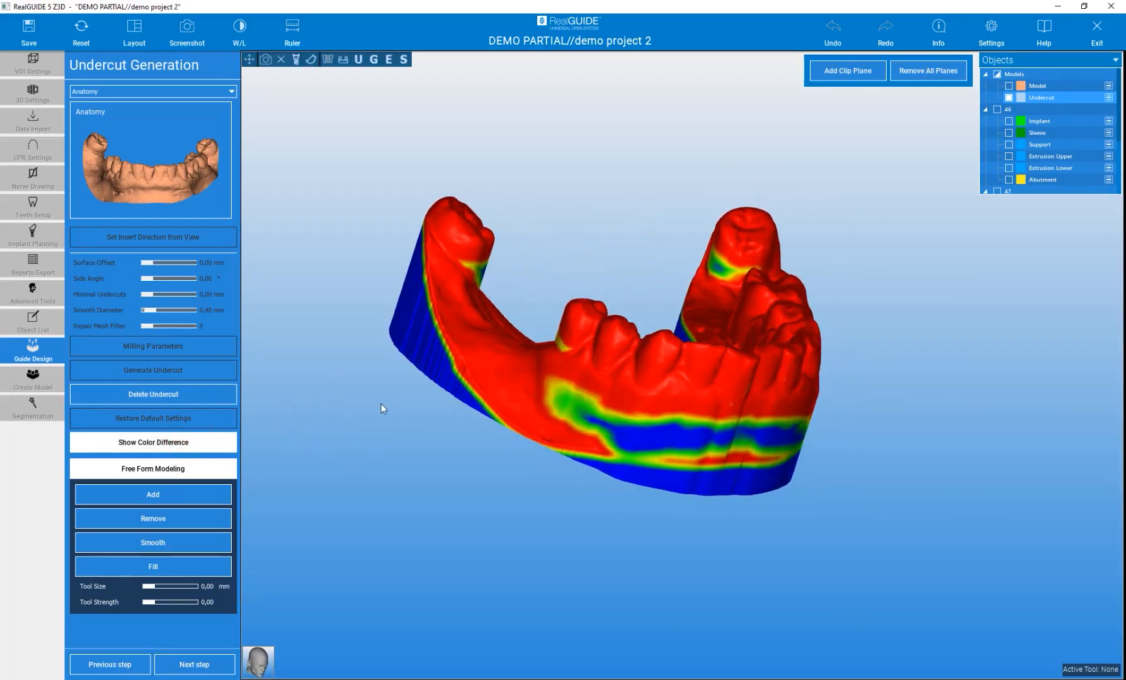
pyautogui.moveTo(754, 546); pyautogui.dragTo(596, 530)
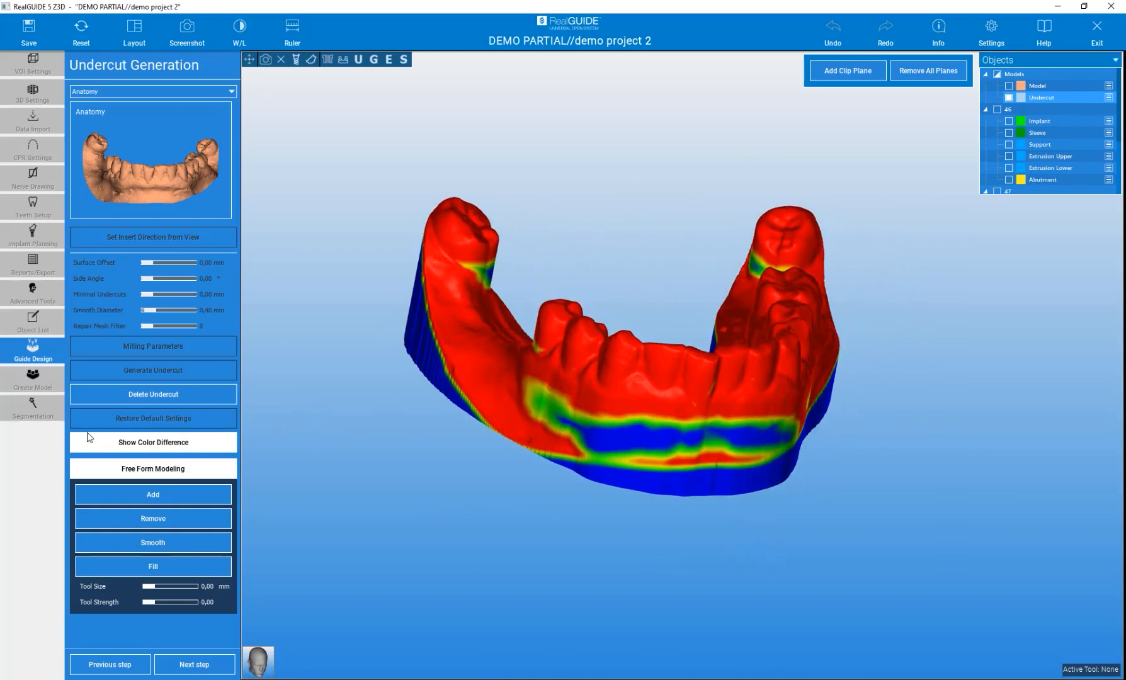
pyautogui.click(124, 444)
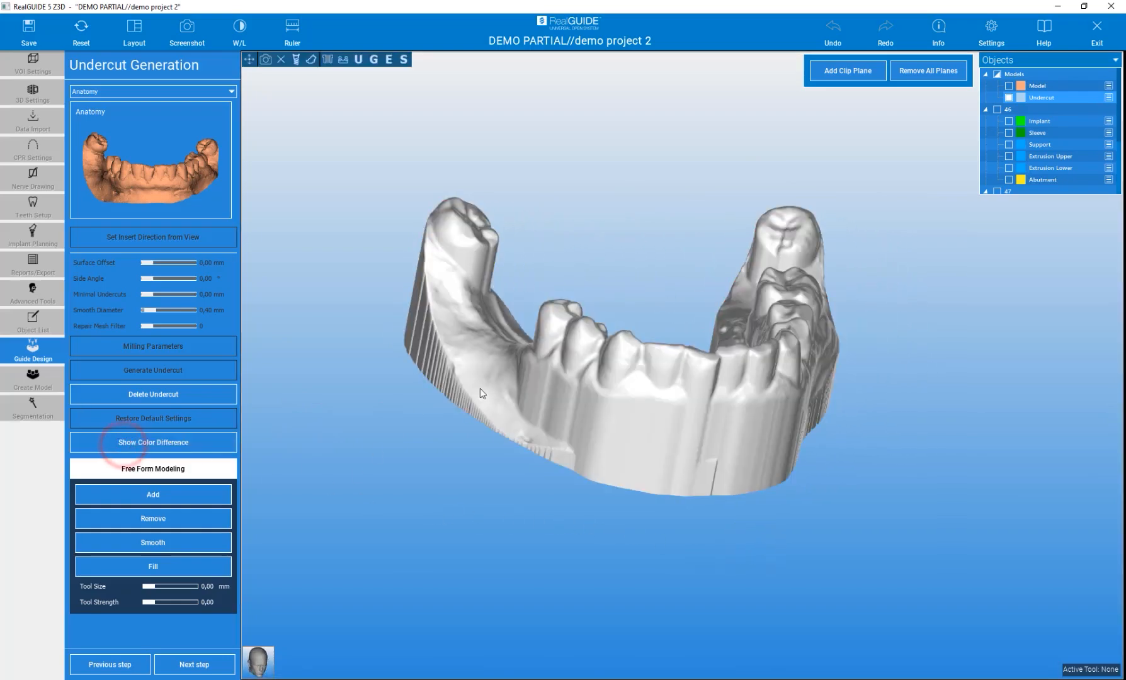
# Select the Fill free-form modeling tool and set its size to about 13 mm
pyautogui.scroll(3, 555, 331)
pyautogui.scroll(2, 556, 329)
pyautogui.moveTo(627, 242); pyautogui.dragTo(700, 300)
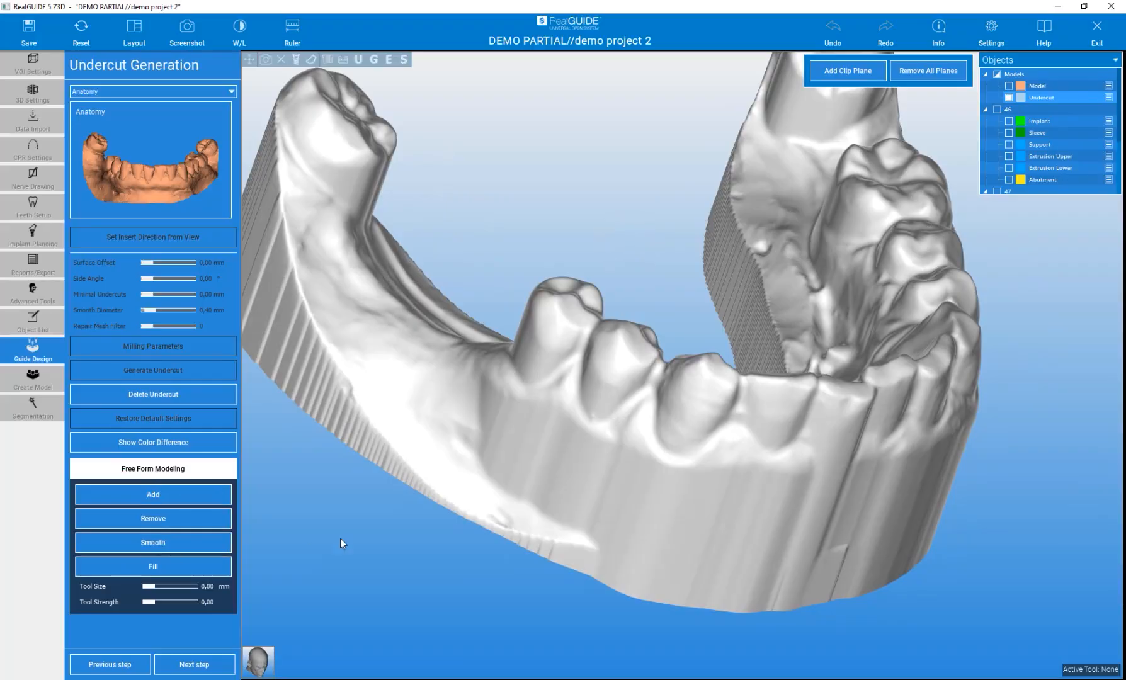
pyautogui.moveTo(631, 260)
pyautogui.mouseDown()
pyautogui.moveTo(652, 268)
pyautogui.moveTo(615, 367)
pyautogui.moveTo(522, 481)
pyautogui.moveTo(481, 494)
pyautogui.moveTo(565, 414)
pyautogui.moveTo(574, 277)
pyautogui.moveTo(682, 302)
pyautogui.moveTo(631, 495)
pyautogui.moveTo(601, 523)
pyautogui.moveTo(622, 505)
pyautogui.mouseUp()
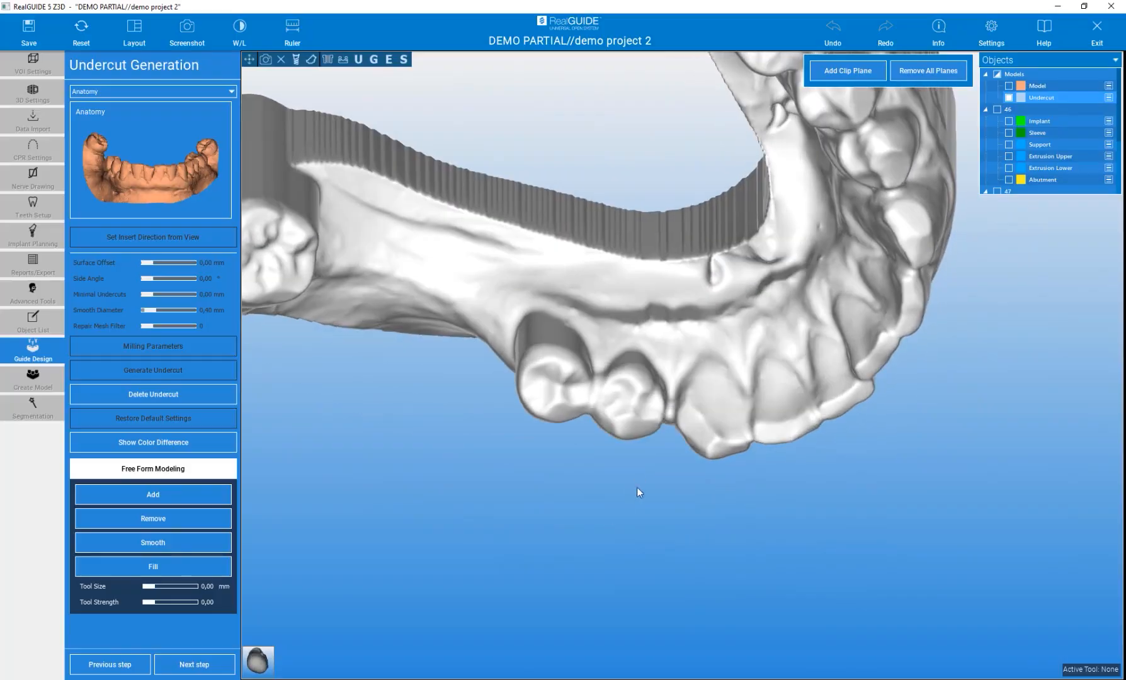
pyautogui.scroll(3, 707, 386)
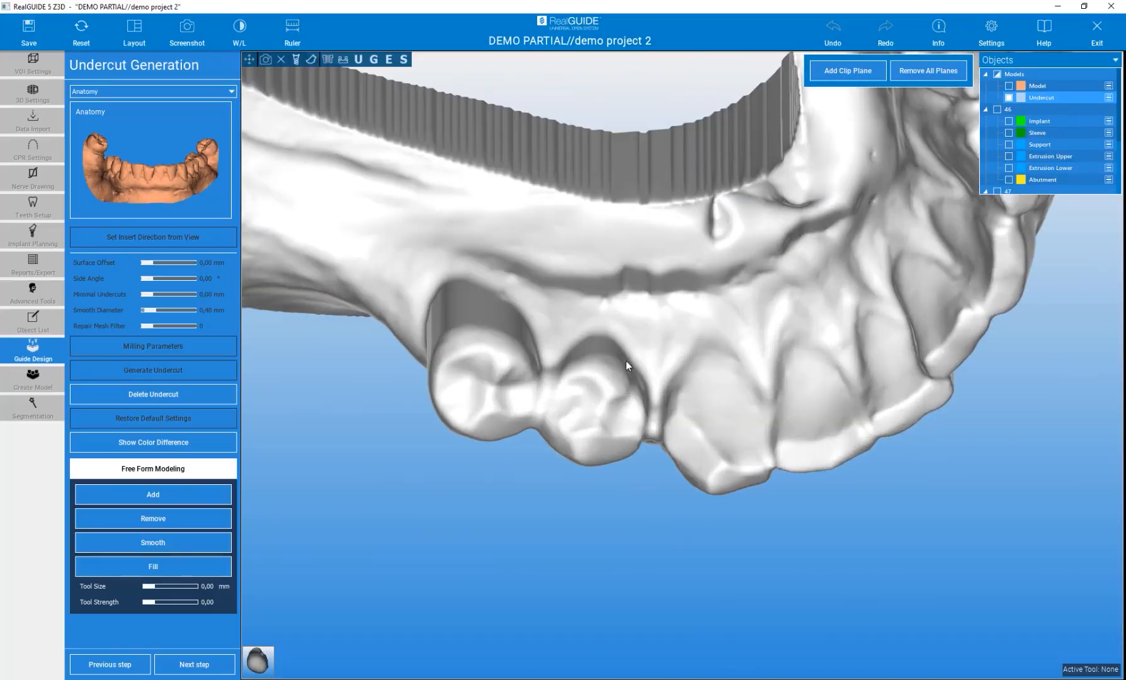
pyautogui.click(147, 566)
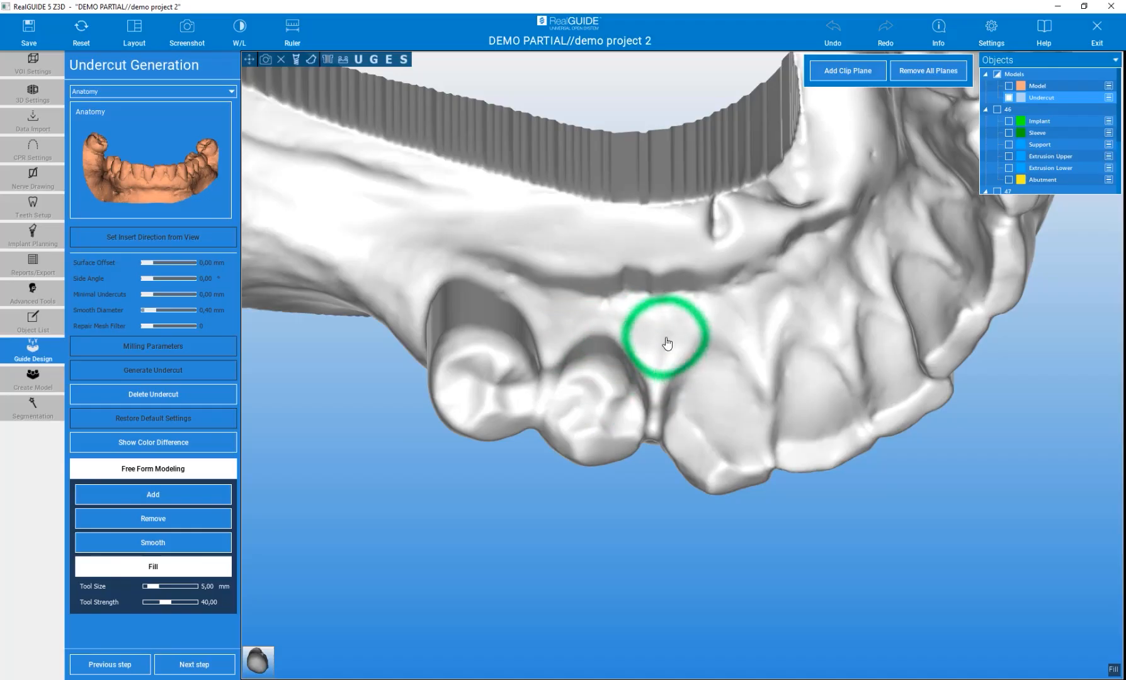
pyautogui.moveTo(153, 587); pyautogui.dragTo(163, 586)
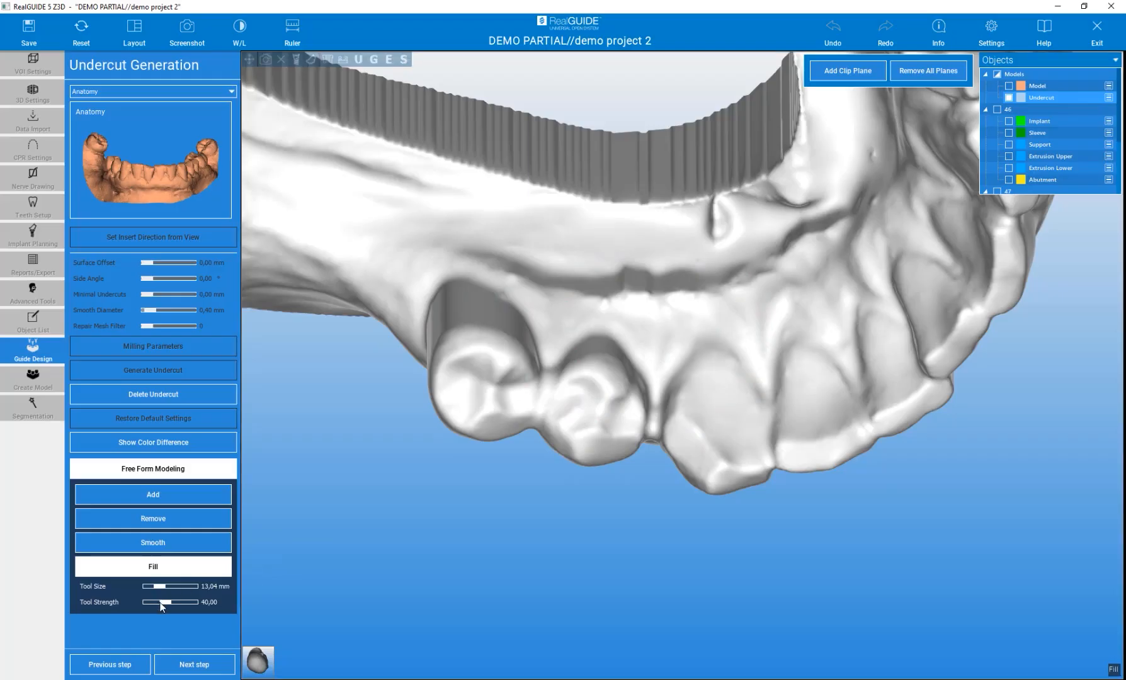
# Adjust the Fill tool to a size of 6.54 mm and a strength of 30.64
pyautogui.moveTo(161, 603); pyautogui.dragTo(162, 603)
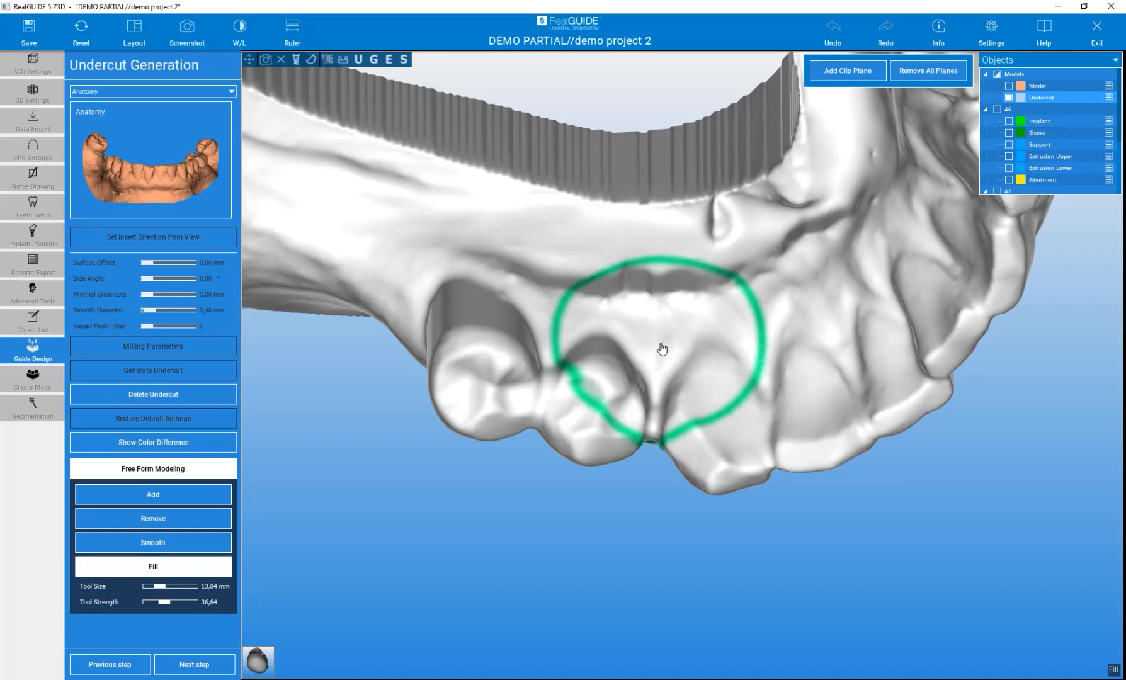
pyautogui.keyDown('ctrl'); pyautogui.scroll(-2, 662, 326); pyautogui.keyUp('ctrl')
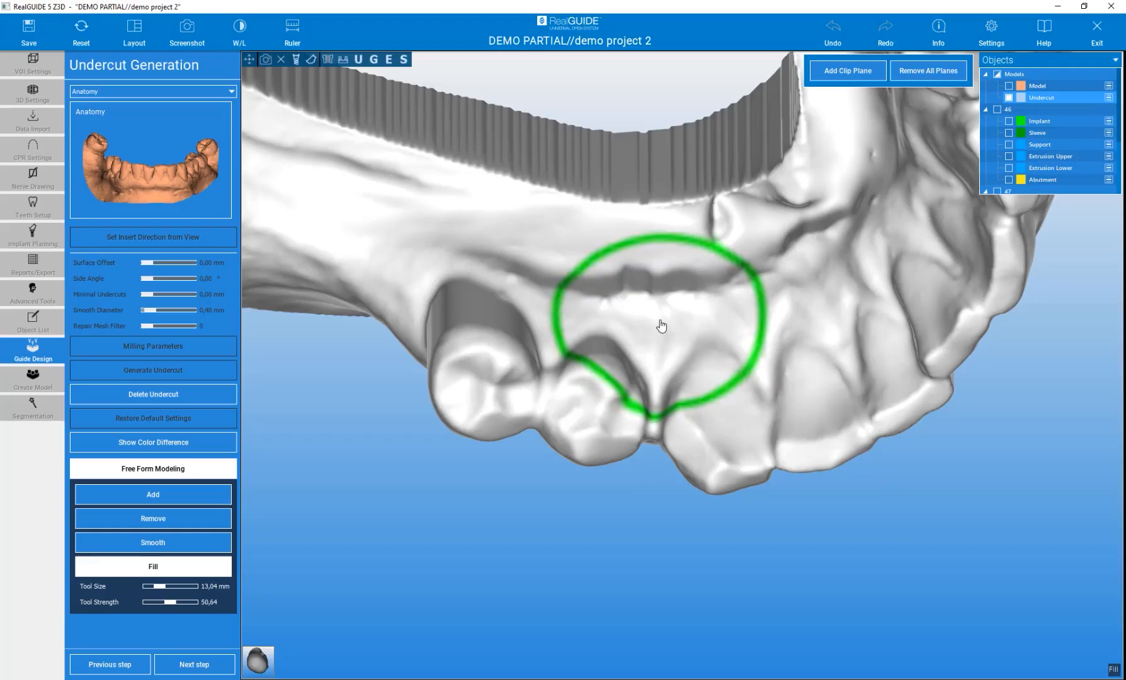
pyautogui.keyDown('shift'); pyautogui.scroll(-4, 662, 326); pyautogui.keyUp('shift')
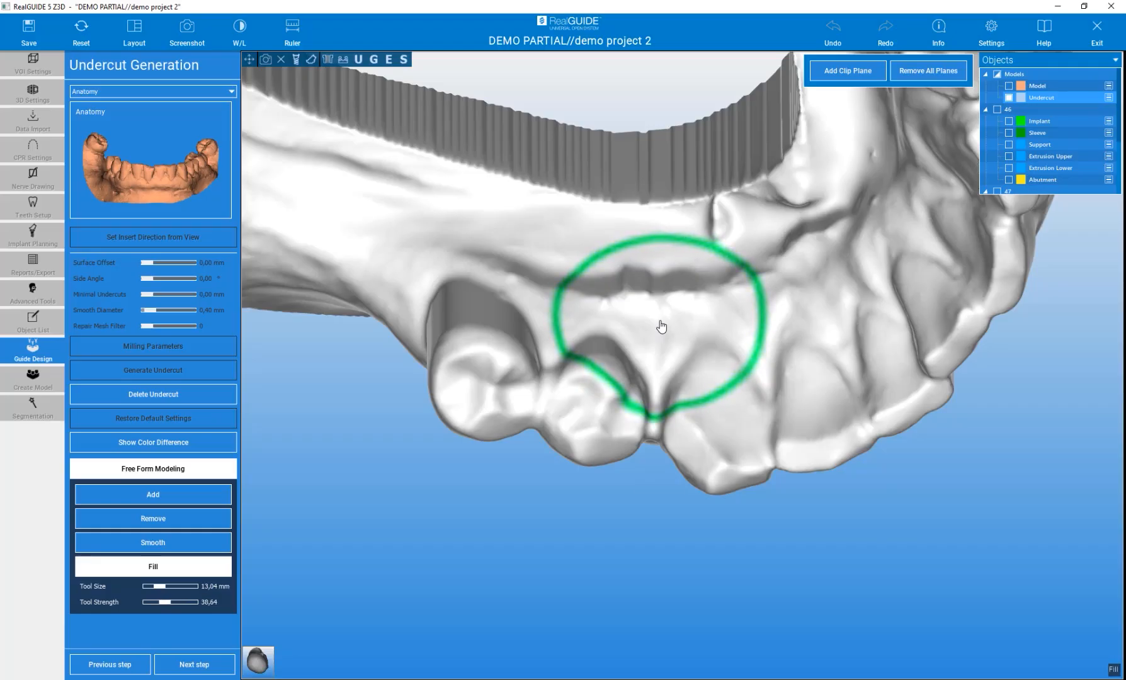
pyautogui.keyDown('ctrl'); pyautogui.scroll(-6, 656, 334); pyautogui.keyUp('ctrl')
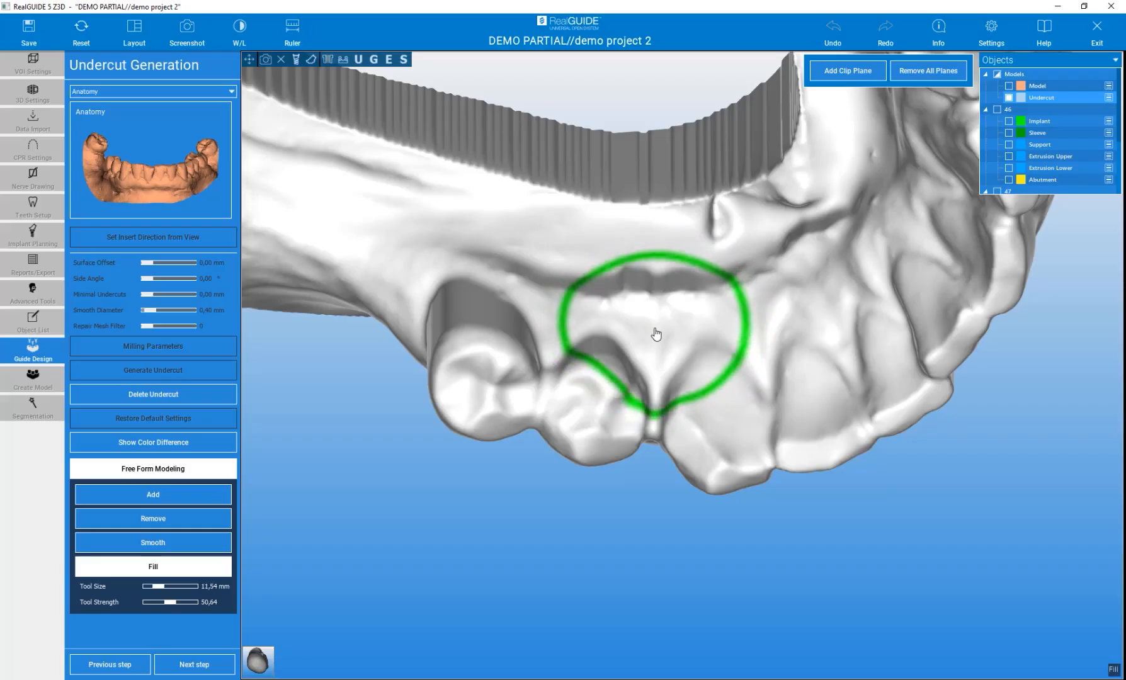
pyautogui.keyDown('ctrl'); pyautogui.scroll(2, 655, 334); pyautogui.keyUp('ctrl')
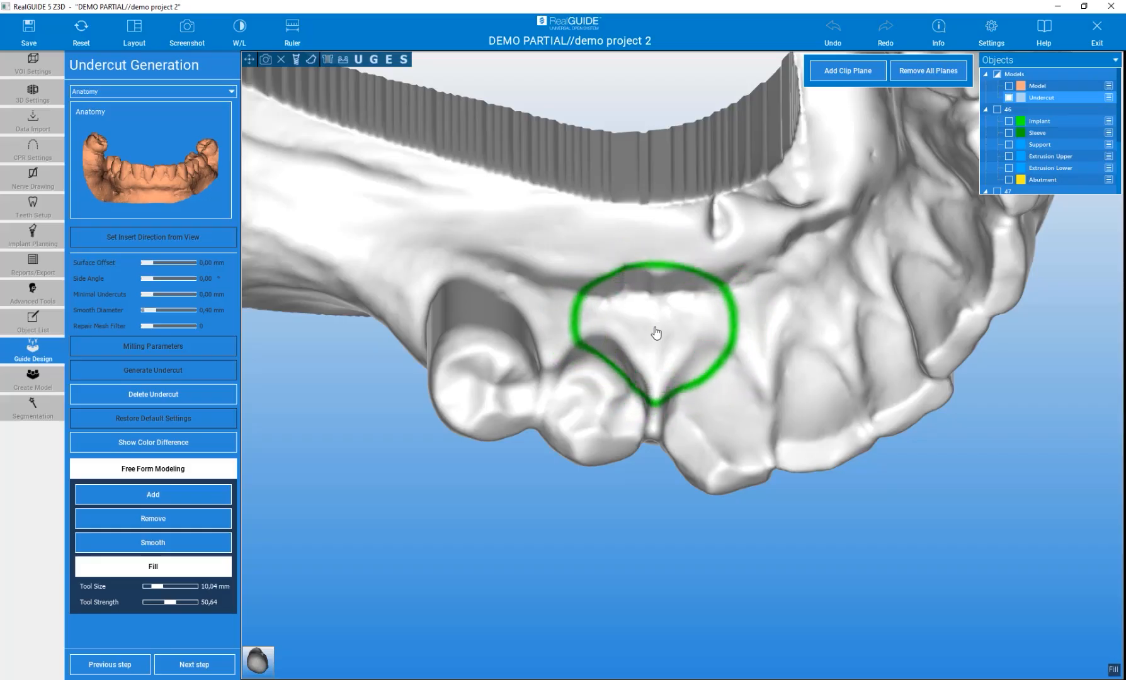
pyautogui.keyDown('ctrl'); pyautogui.scroll(2, 656, 334); pyautogui.keyUp('ctrl')
pyautogui.keyDown('ctrl'); pyautogui.scroll(-3, 656, 334); pyautogui.keyUp('ctrl')
pyautogui.keyDown('ctrl'); pyautogui.scroll(3, 656, 334); pyautogui.keyUp('ctrl')
pyautogui.keyDown('ctrl'); pyautogui.scroll(-6, 655, 333); pyautogui.keyUp('ctrl')
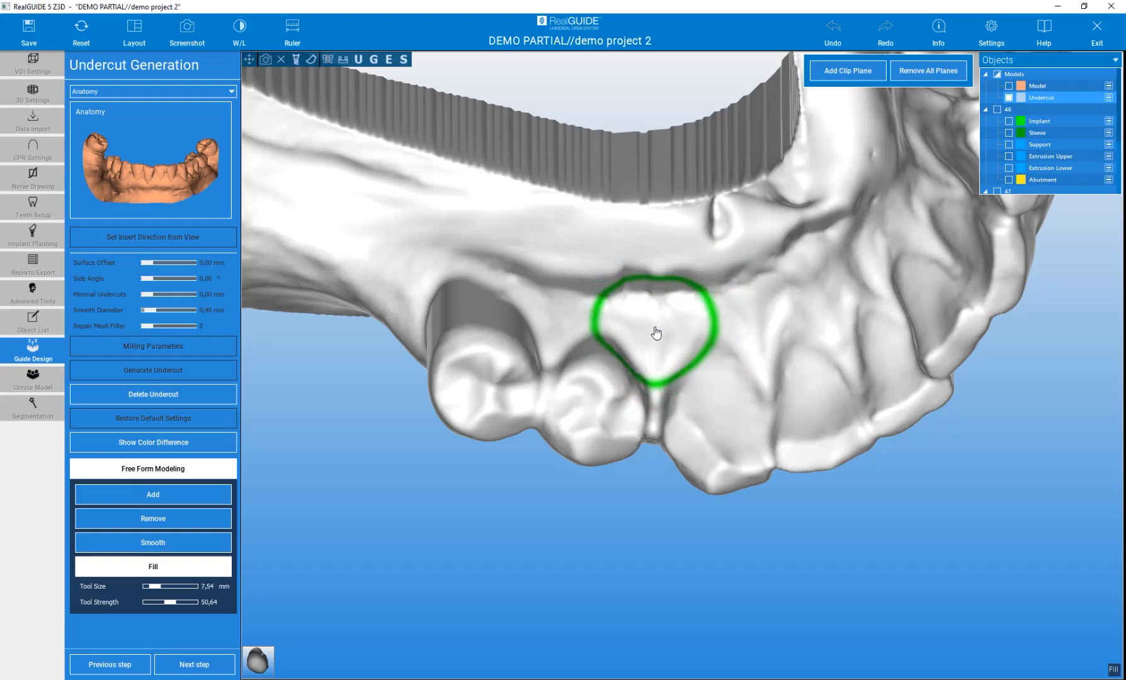
pyautogui.keyDown('ctrl'); pyautogui.scroll(2, 656, 334); pyautogui.keyUp('ctrl')
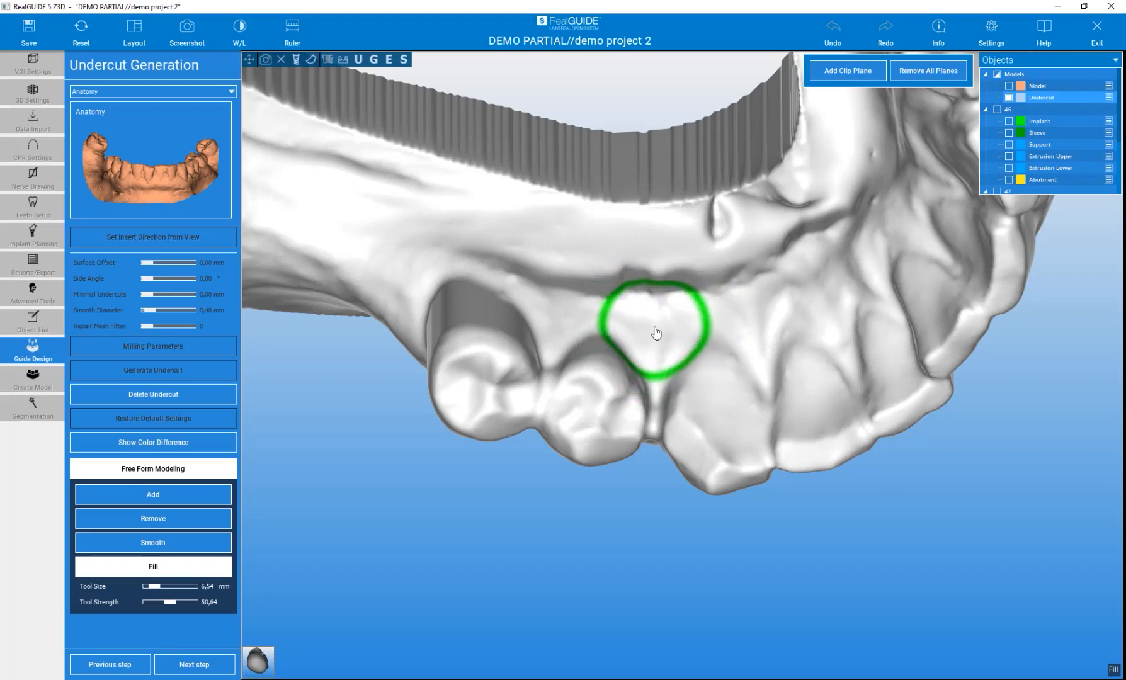
pyautogui.keyDown('shift'); pyautogui.scroll(-2, 656, 334); pyautogui.keyUp('shift')
pyautogui.keyDown('shift'); pyautogui.scroll(-2, 656, 332); pyautogui.keyUp('shift')
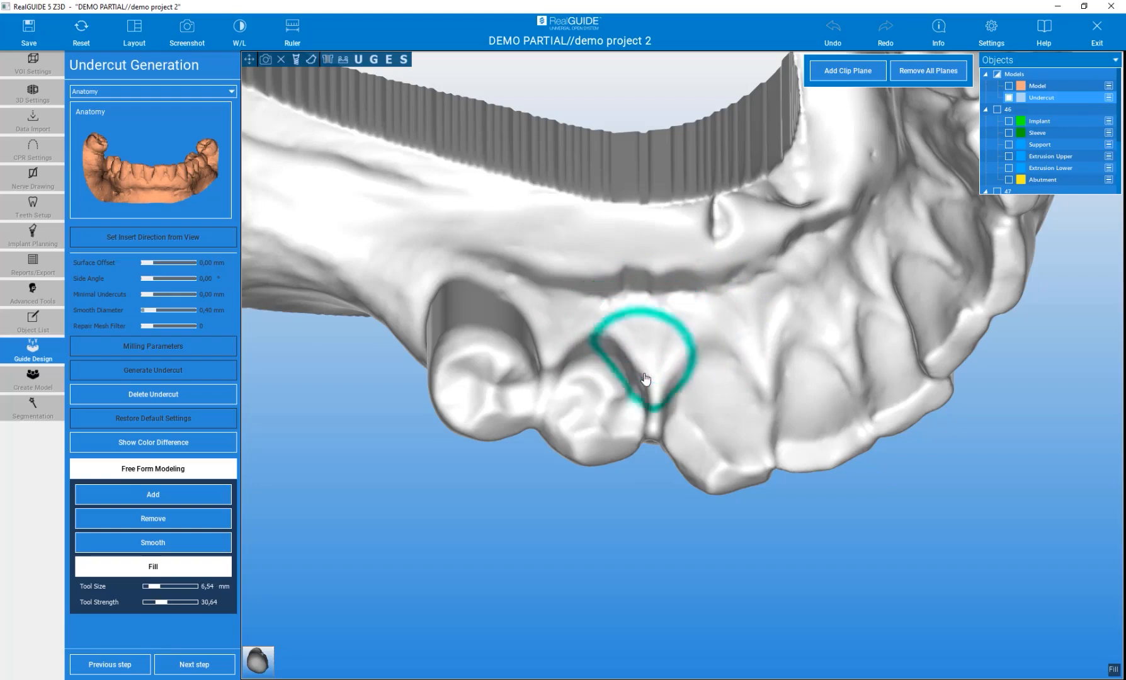
# Fill the undercut gaps between the posterior teeth of the blocked-out model with the Fill tool
pyautogui.moveTo(647, 529)
pyautogui.mouseDown()
pyautogui.moveTo(667, 348)
pyautogui.moveTo(654, 351)
pyautogui.mouseUp()
pyautogui.moveTo(650, 418); pyautogui.dragTo(592, 424)
pyautogui.moveTo(530, 252)
pyautogui.mouseDown()
pyautogui.moveTo(473, 238)
pyautogui.moveTo(501, 485)
pyautogui.moveTo(502, 467)
pyautogui.mouseUp()
pyautogui.scroll(-4, 511, 456)
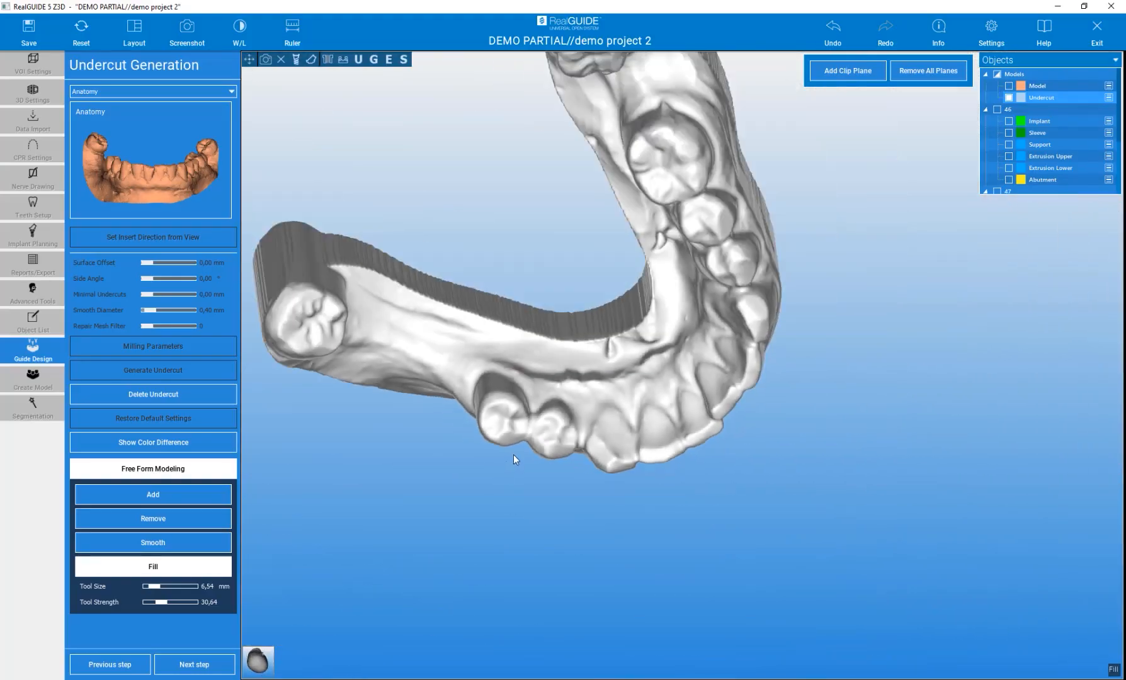
pyautogui.moveTo(794, 410)
pyautogui.mouseDown()
pyautogui.moveTo(763, 362)
pyautogui.moveTo(881, 350)
pyautogui.mouseUp()
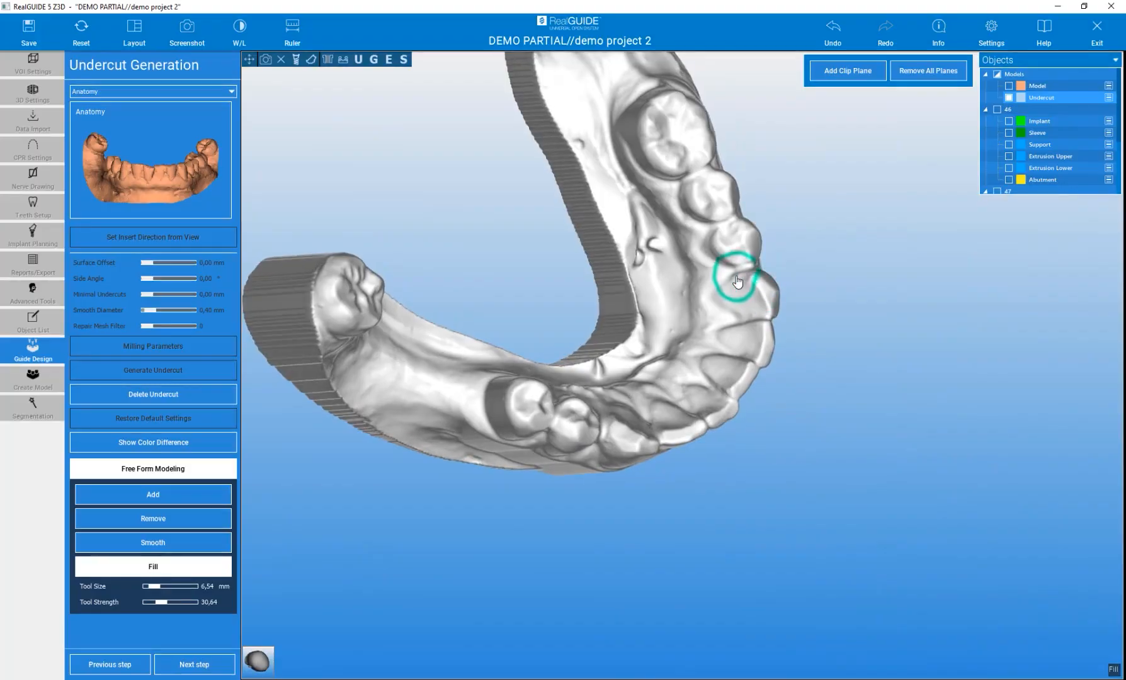
pyautogui.scroll(4, 693, 290)
pyautogui.moveTo(934, 381)
pyautogui.mouseDown()
pyautogui.moveTo(743, 278)
pyautogui.moveTo(759, 283)
pyautogui.mouseUp()
pyautogui.click(760, 277)
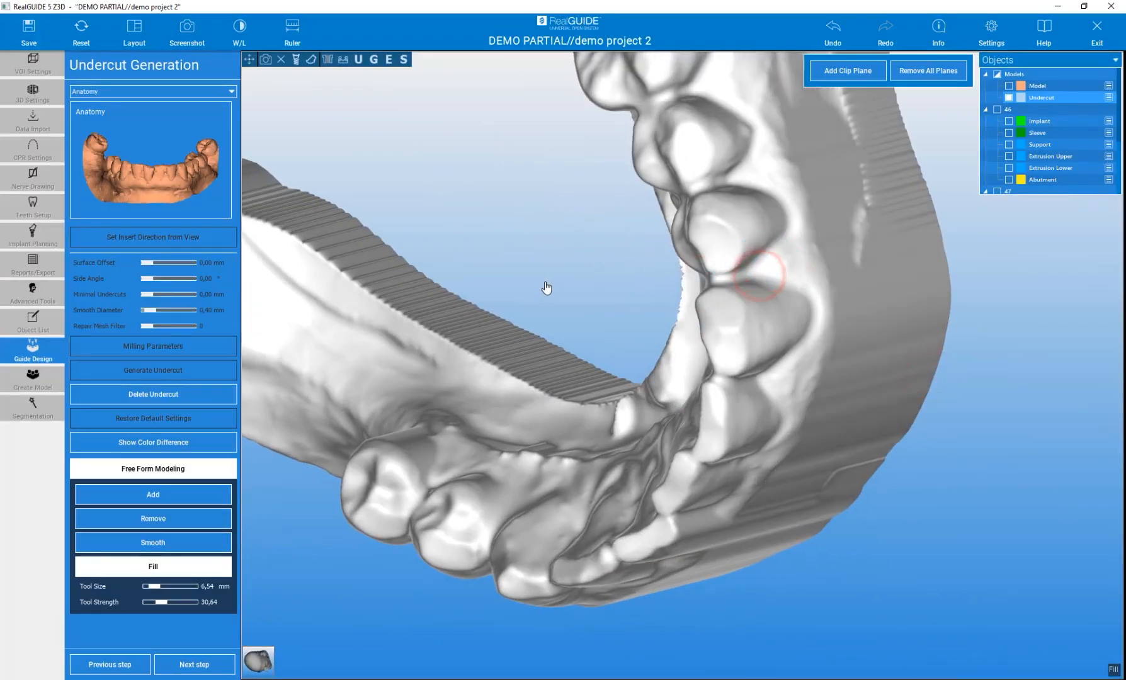
pyautogui.scroll(-4, 547, 288)
pyautogui.moveTo(517, 265); pyautogui.dragTo(512, 305)
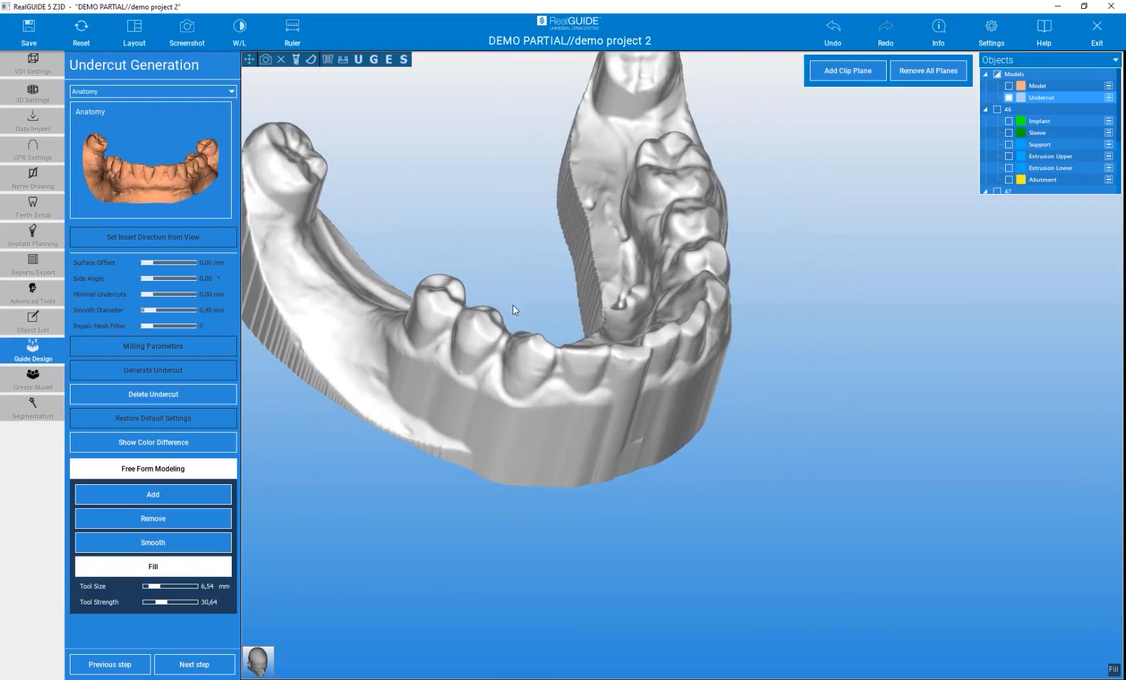
# Advance to Guide Generation and start outlining the guide region with points around the left posterior tooth
pyautogui.click(197, 665)
pyautogui.moveTo(741, 551); pyautogui.dragTo(646, 327)
pyautogui.click(396, 133)
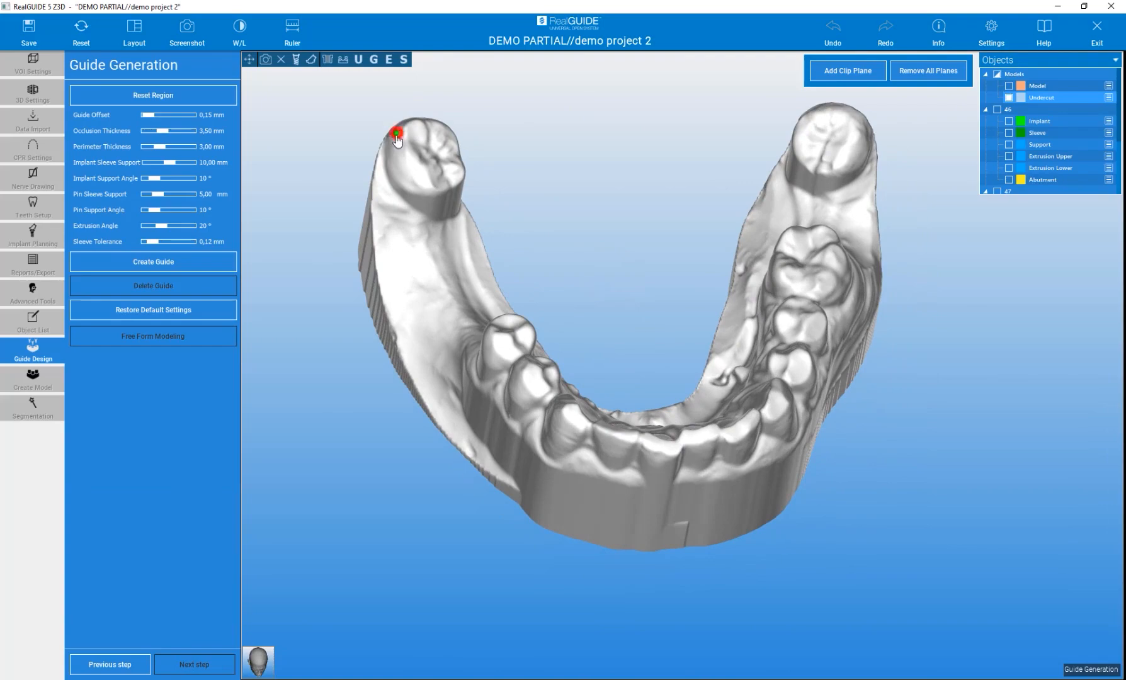
pyautogui.click(382, 181)
pyautogui.click(392, 264)
pyautogui.click(413, 342)
pyautogui.click(438, 386)
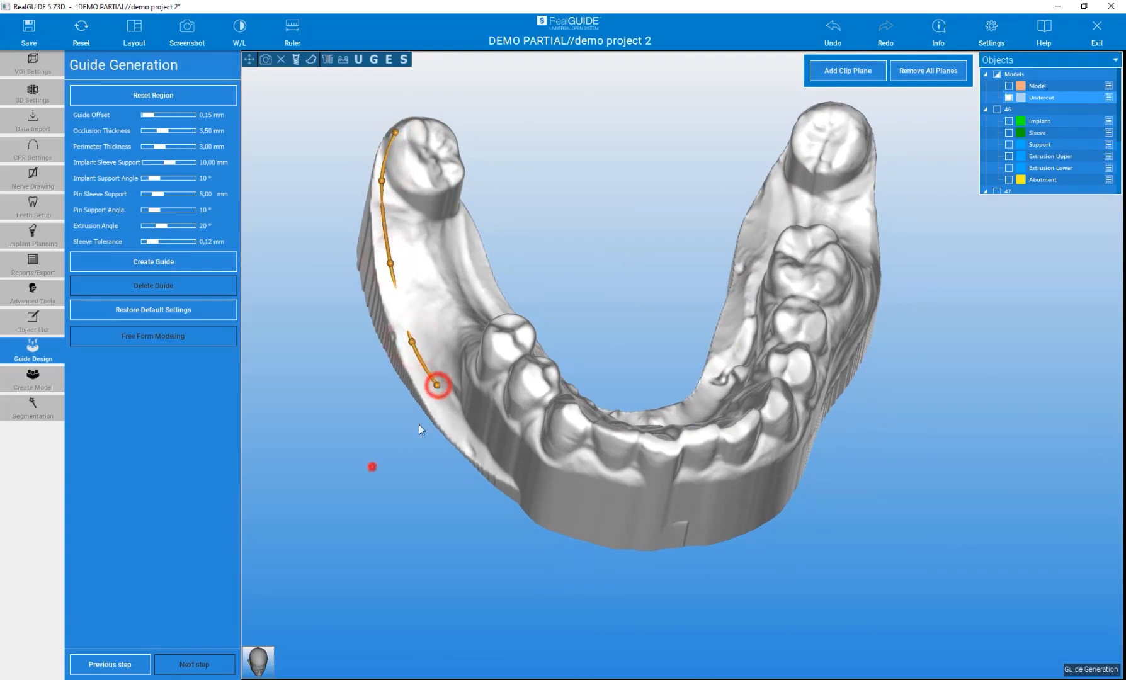
# Continue the guide region outline with points along the buccal side of the anterior teeth
pyautogui.moveTo(373, 466); pyautogui.dragTo(541, 389)
pyautogui.click(480, 399)
pyautogui.click(541, 392)
pyautogui.click(605, 416)
pyautogui.click(663, 434)
pyautogui.moveTo(960, 517); pyautogui.dragTo(638, 422)
pyautogui.click(720, 431)
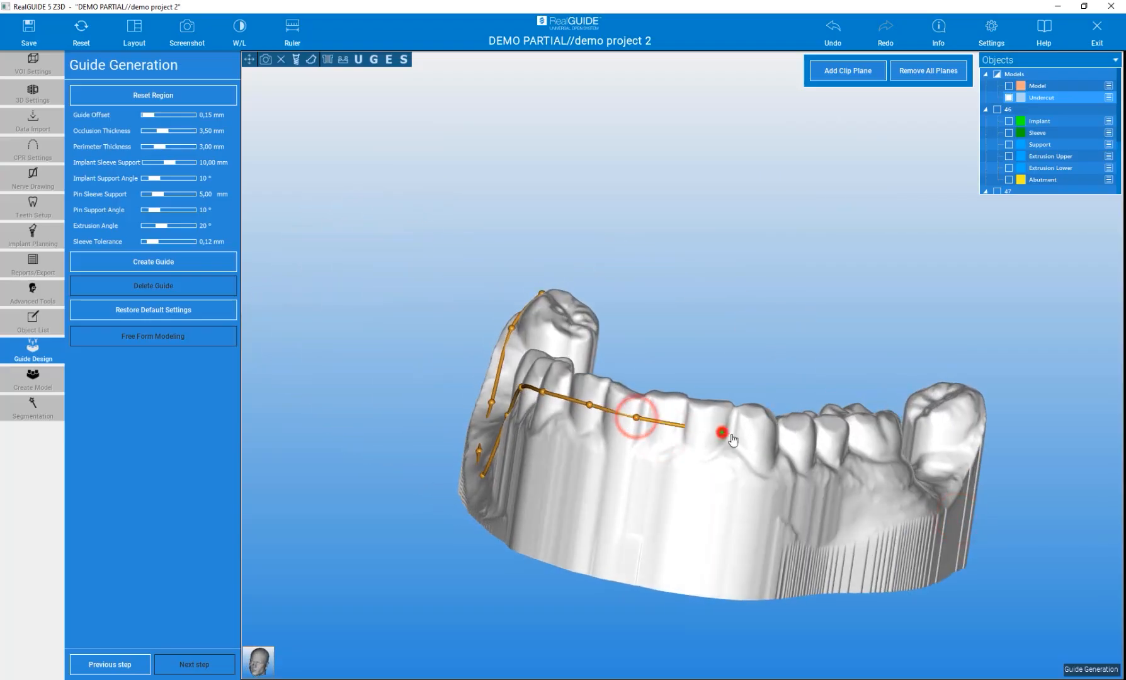
pyautogui.click(794, 432)
pyautogui.moveTo(848, 371); pyautogui.dragTo(530, 343)
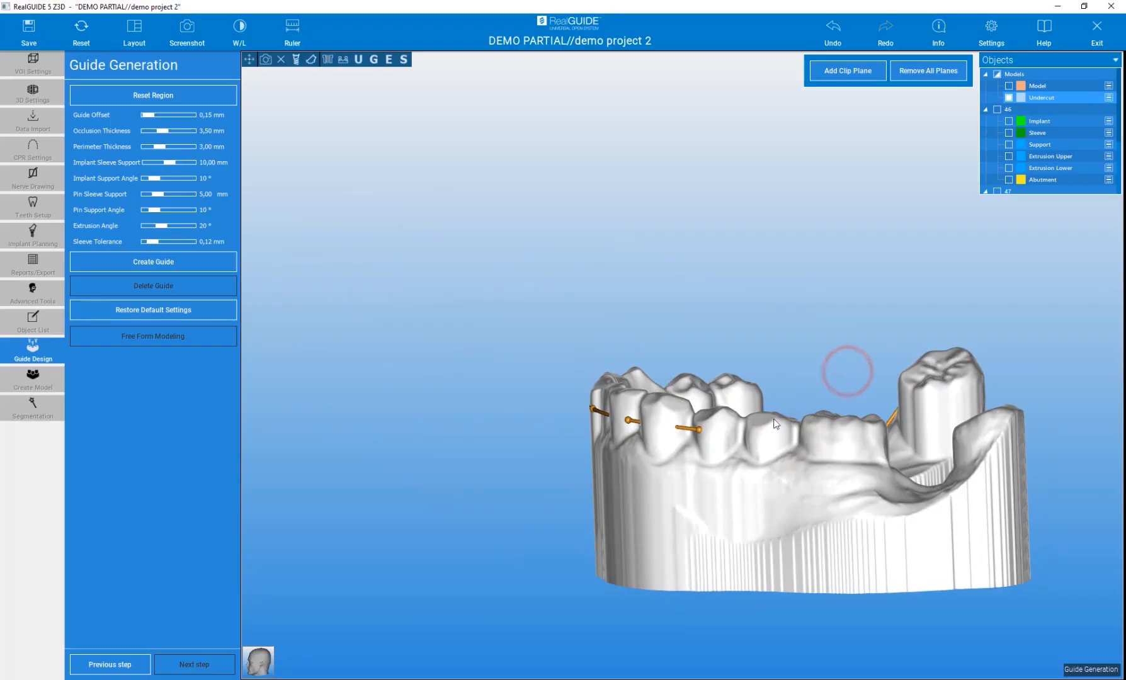
pyautogui.moveTo(871, 443); pyautogui.dragTo(523, 552)
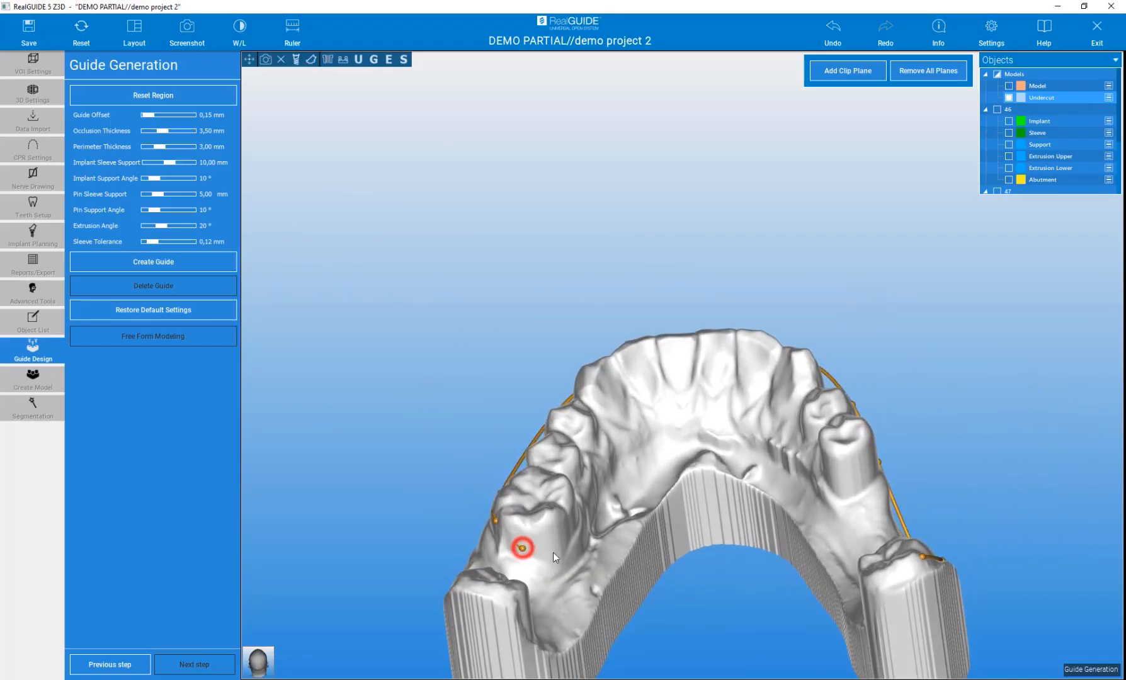
# Extend the guide region outline with points along the lingual side of the arch
pyautogui.click(571, 551)
pyautogui.click(614, 506)
pyautogui.click(648, 462)
pyautogui.click(681, 442)
pyautogui.click(722, 445)
pyautogui.click(764, 461)
pyautogui.moveTo(375, 345); pyautogui.dragTo(802, 432)
pyautogui.click(783, 438)
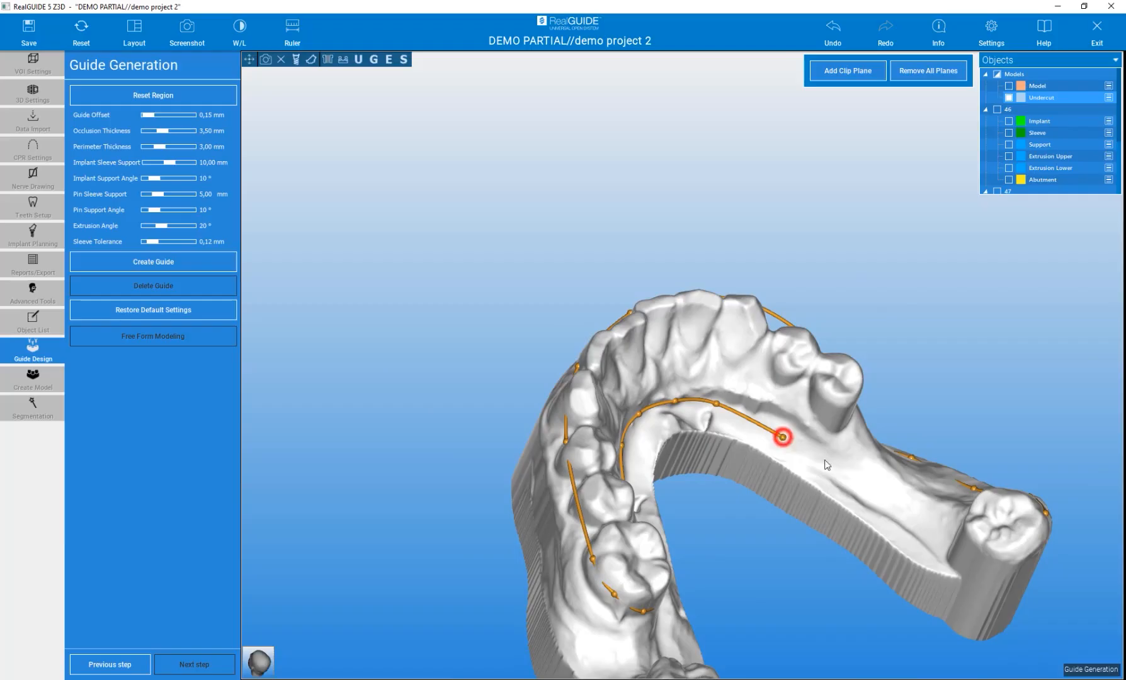
# Continue the guide region outline with points around the right posterior tooth
pyautogui.click(849, 484)
pyautogui.click(910, 530)
pyautogui.click(934, 544)
pyautogui.click(967, 531)
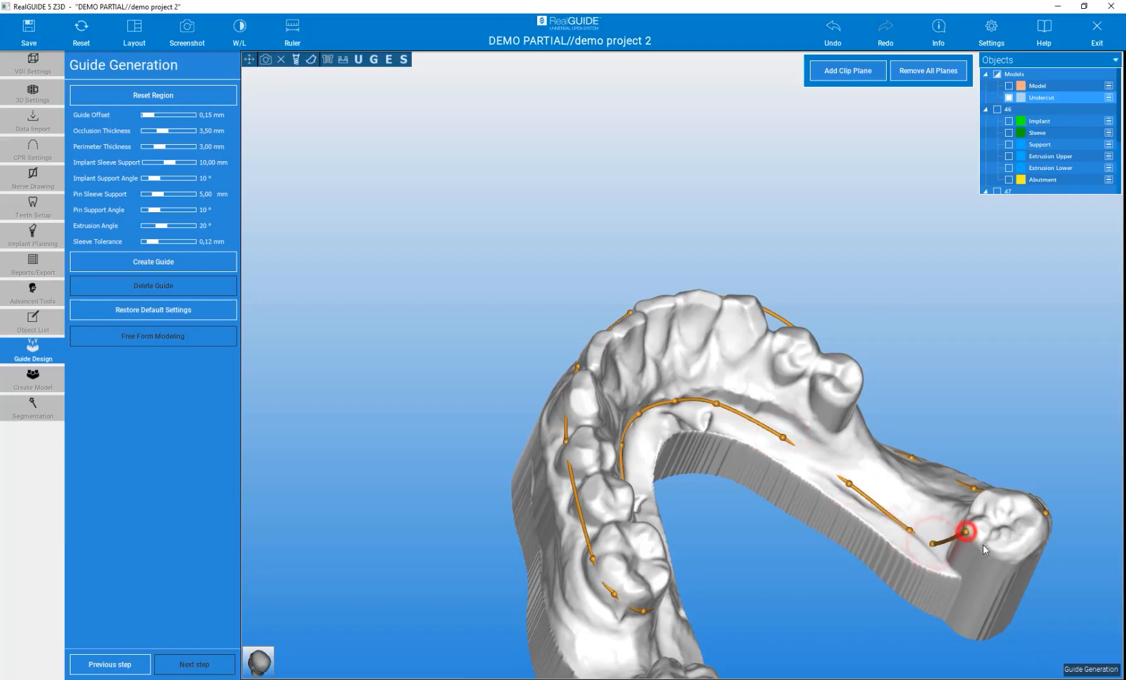
pyautogui.click(994, 547)
pyautogui.click(1020, 545)
pyautogui.click(1042, 523)
# Close the guide region outline by connecting its last point back to the start
pyautogui.moveTo(444, 343); pyautogui.dragTo(200, 179)
pyautogui.moveTo(547, 239); pyautogui.dragTo(256, 311)
pyautogui.moveTo(875, 234); pyautogui.dragTo(703, 324)
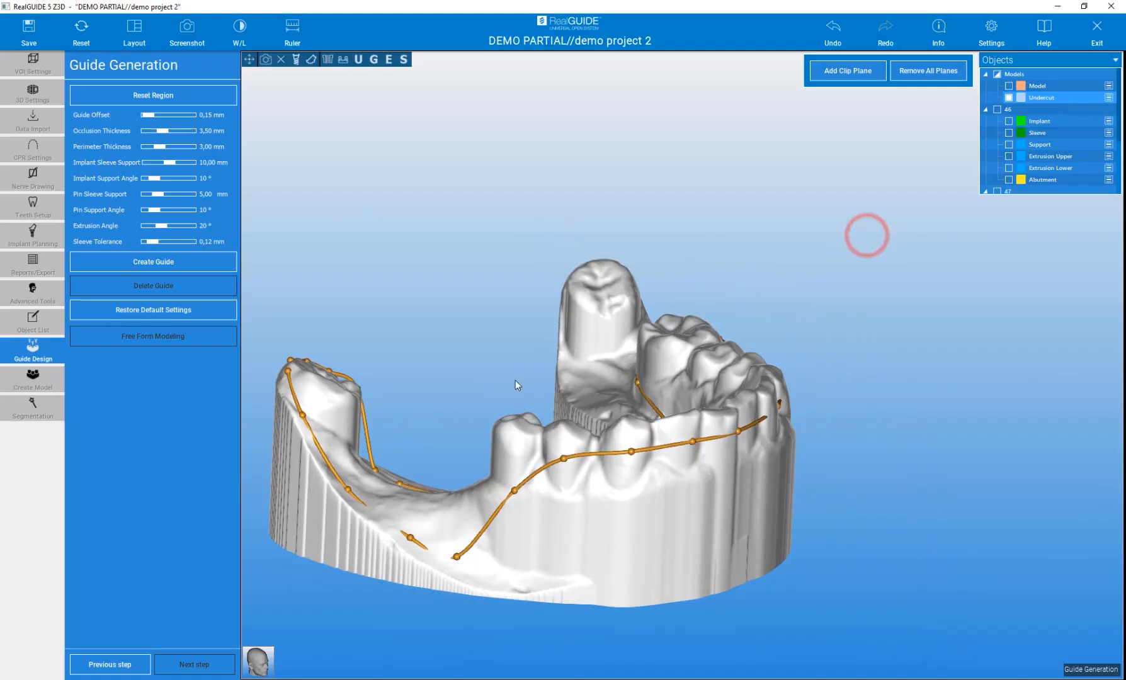
pyautogui.moveTo(462, 555); pyautogui.dragTo(470, 545)
pyautogui.click(409, 540)
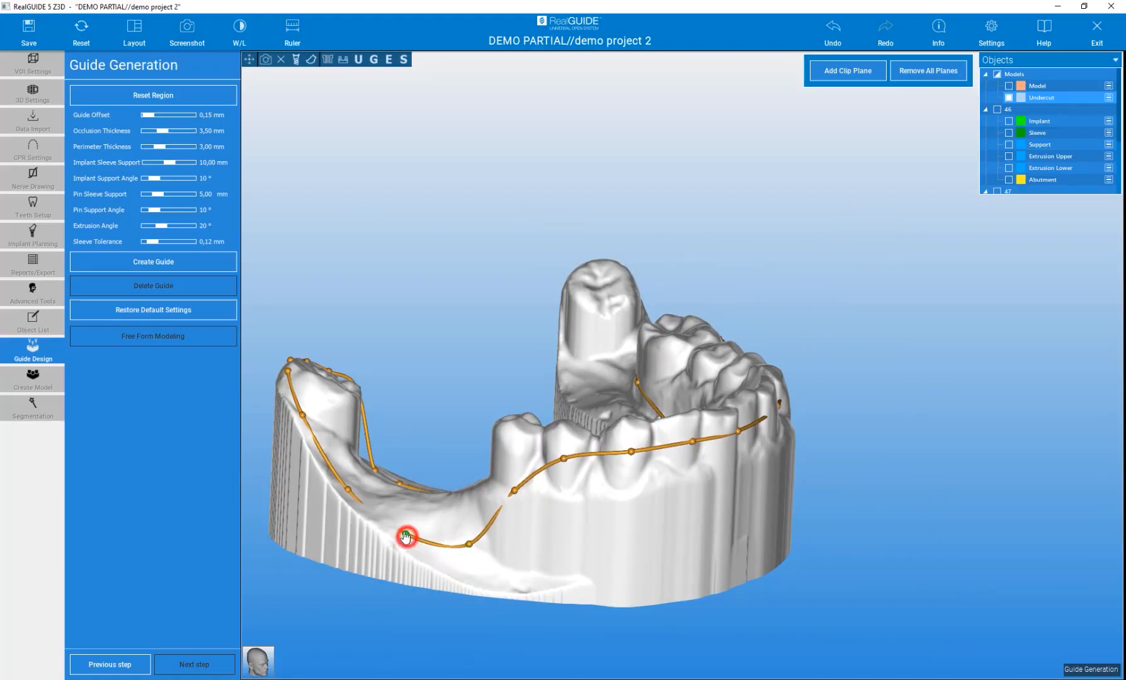
# Create the surgical guide from the outlined region with the current guide parameters
pyautogui.moveTo(479, 271); pyautogui.dragTo(542, 323)
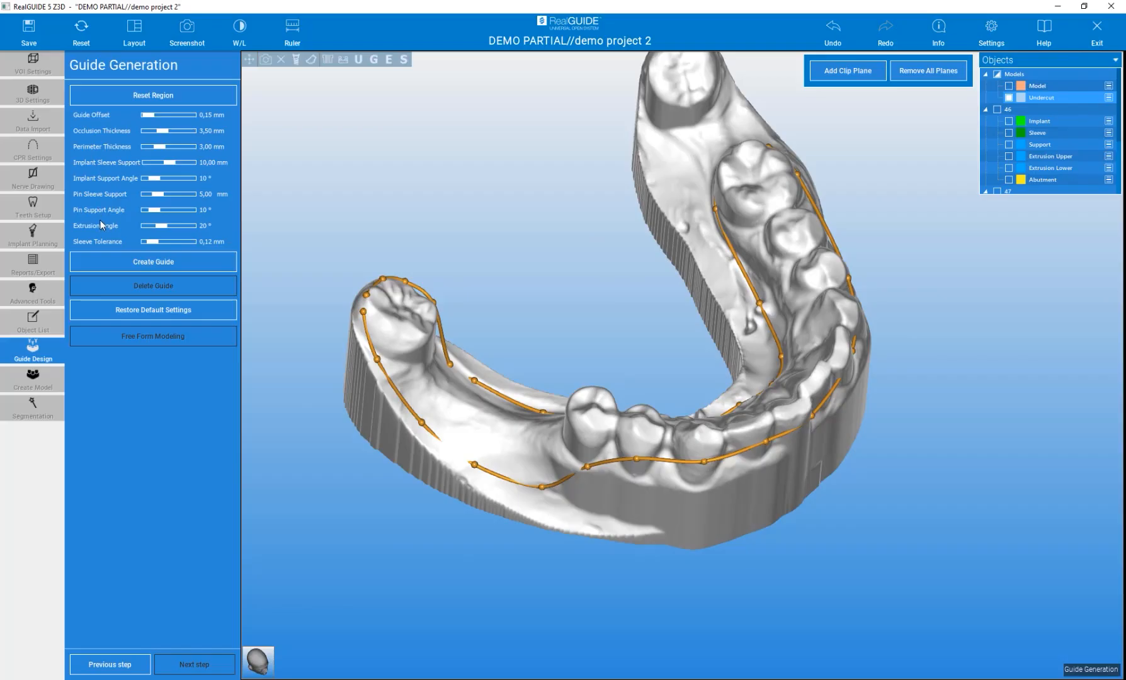
pyautogui.moveTo(523, 284); pyautogui.dragTo(546, 216)
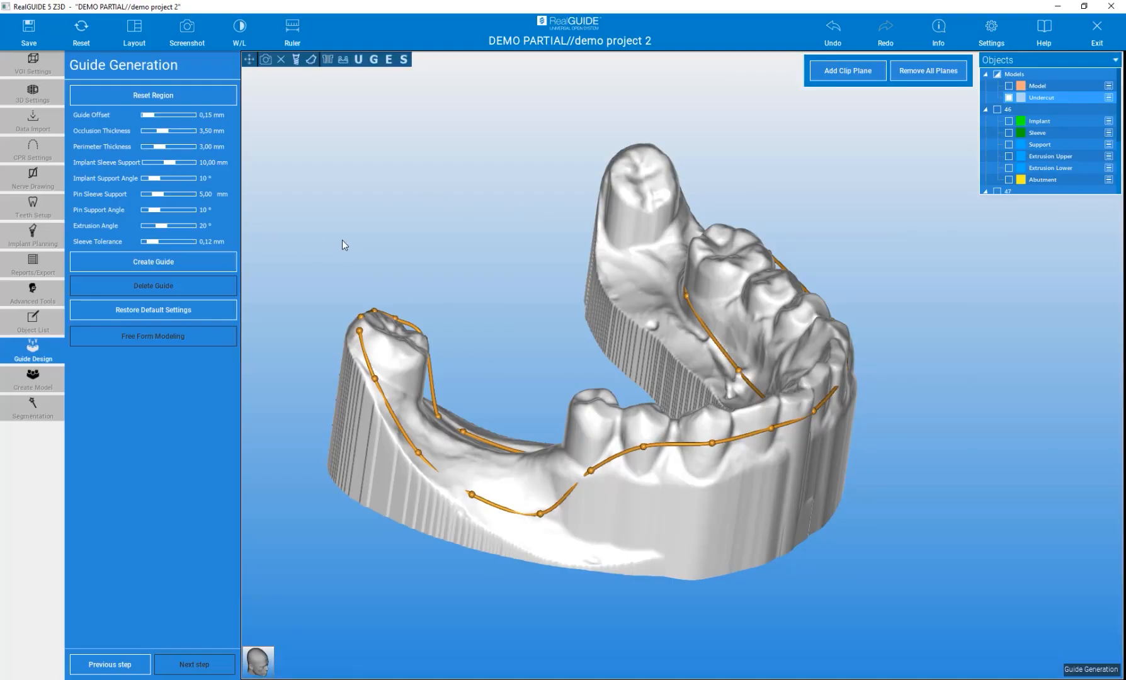
pyautogui.click(153, 263)
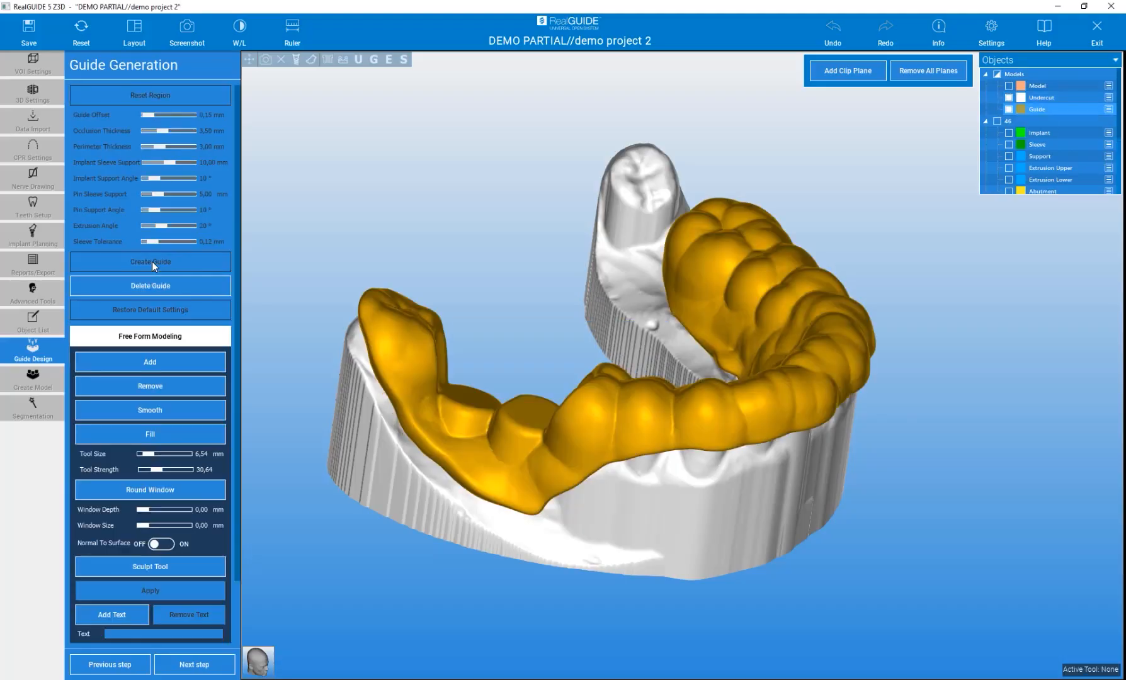
# Fill gaps on the guide surface around the edentulous area with the Fill tool
pyautogui.moveTo(475, 247); pyautogui.dragTo(477, 409)
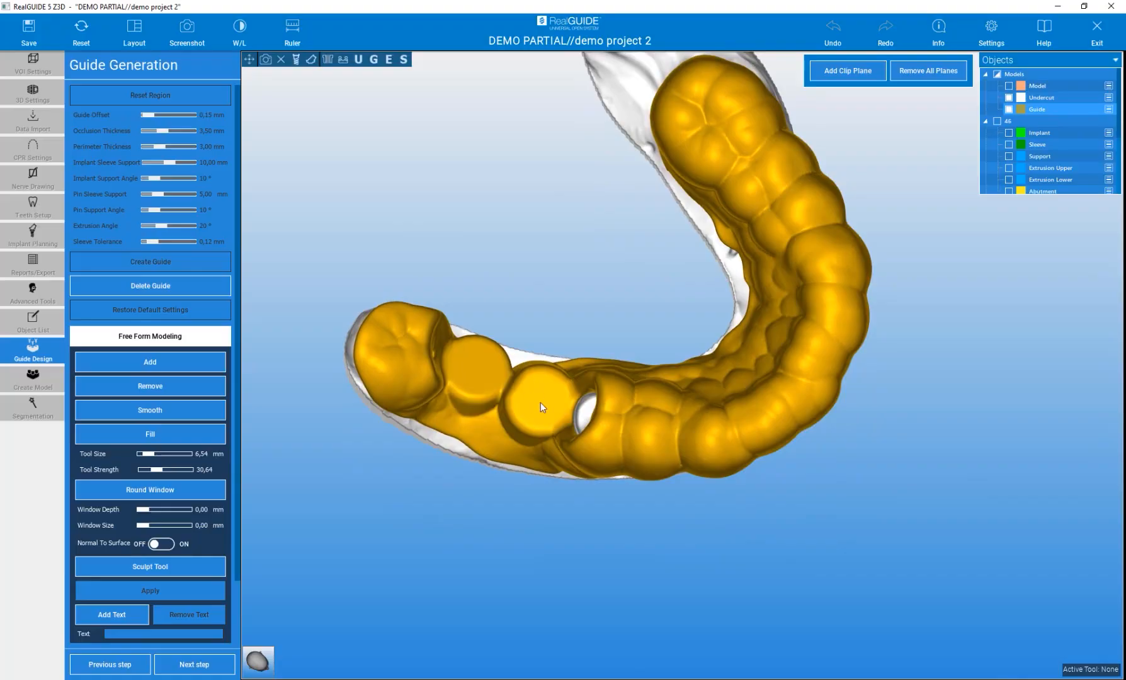
pyautogui.moveTo(518, 312); pyautogui.dragTo(546, 209)
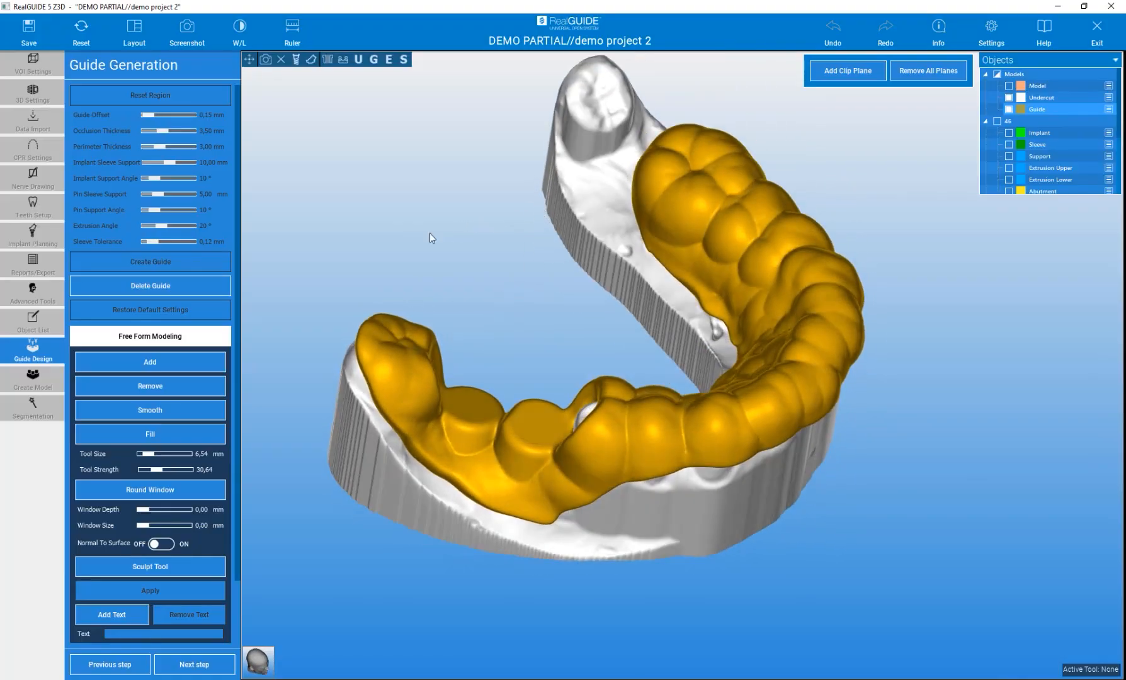
pyautogui.click(170, 432)
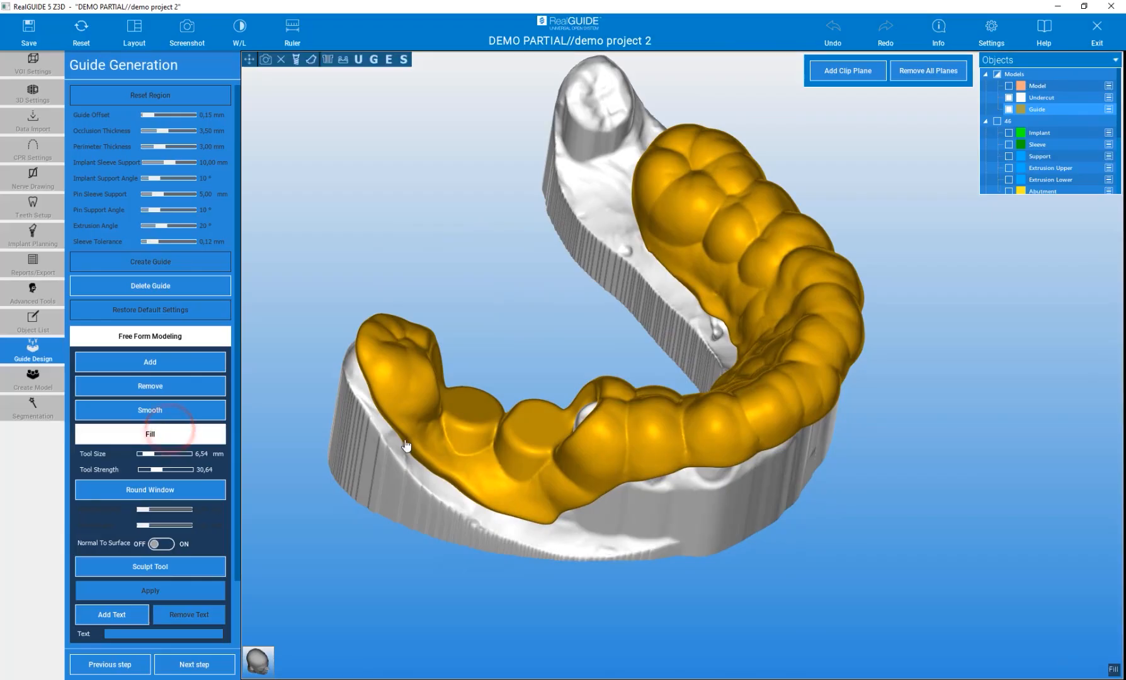
pyautogui.click(431, 432)
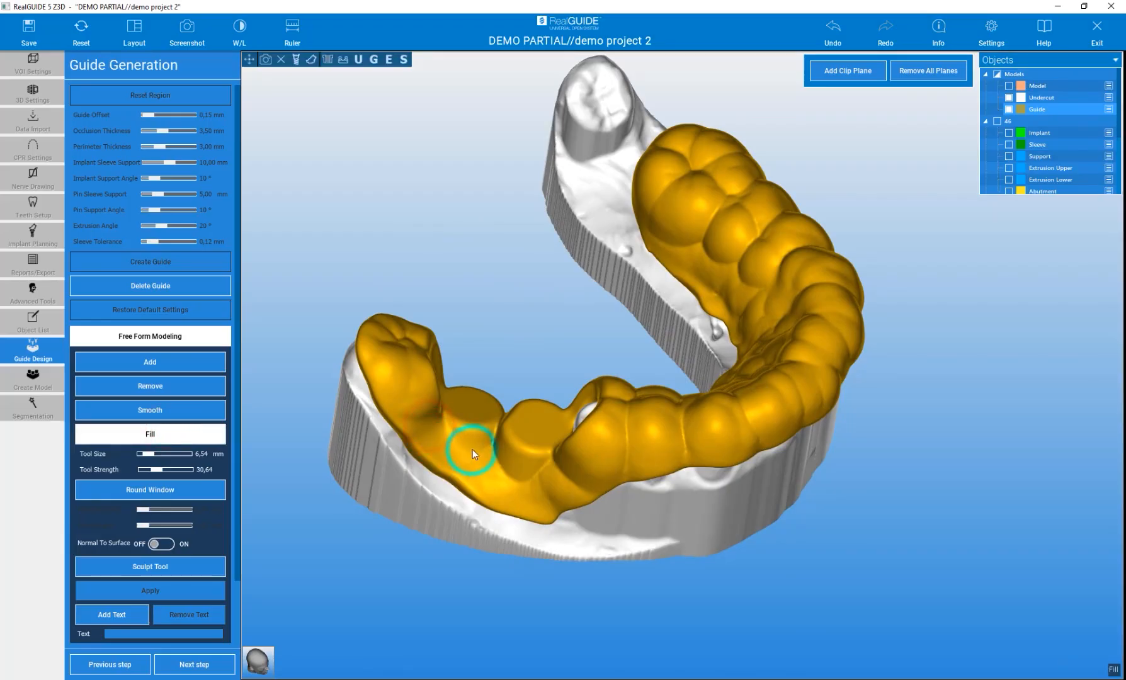
pyautogui.moveTo(525, 317); pyautogui.dragTo(700, 253)
pyautogui.moveTo(319, 469); pyautogui.dragTo(708, 621)
pyautogui.moveTo(709, 256); pyautogui.dragTo(773, 465)
pyautogui.click(772, 465)
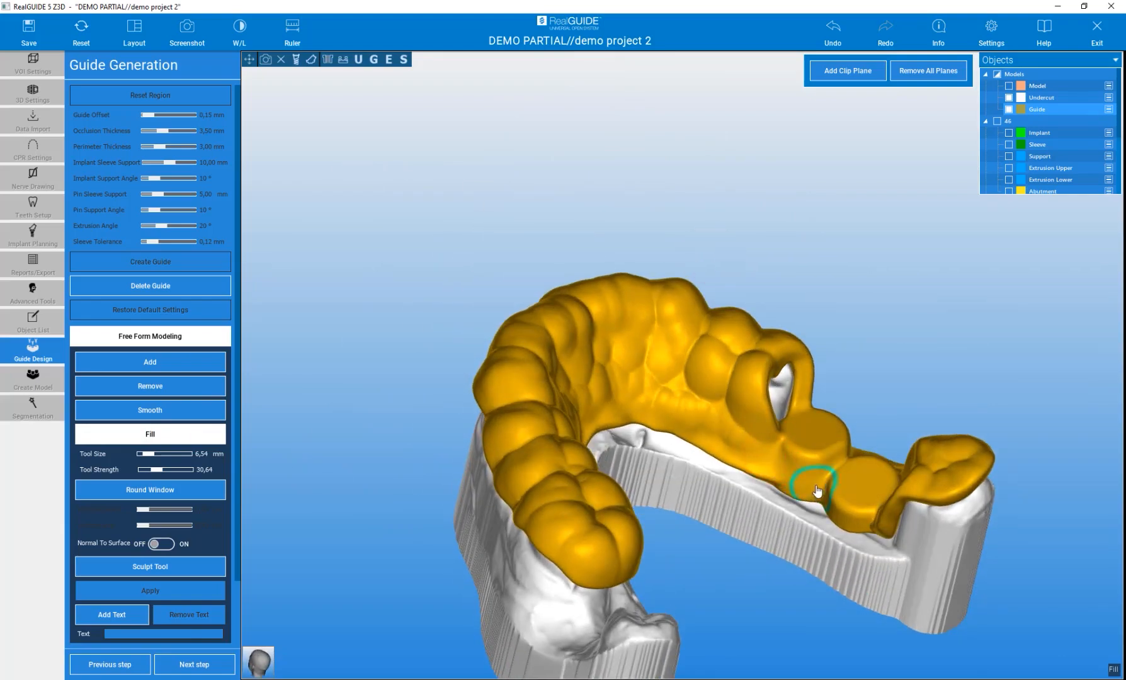
pyautogui.moveTo(720, 432)
pyautogui.mouseDown()
pyautogui.moveTo(636, 388)
pyautogui.moveTo(683, 375)
pyautogui.moveTo(716, 392)
pyautogui.mouseUp()
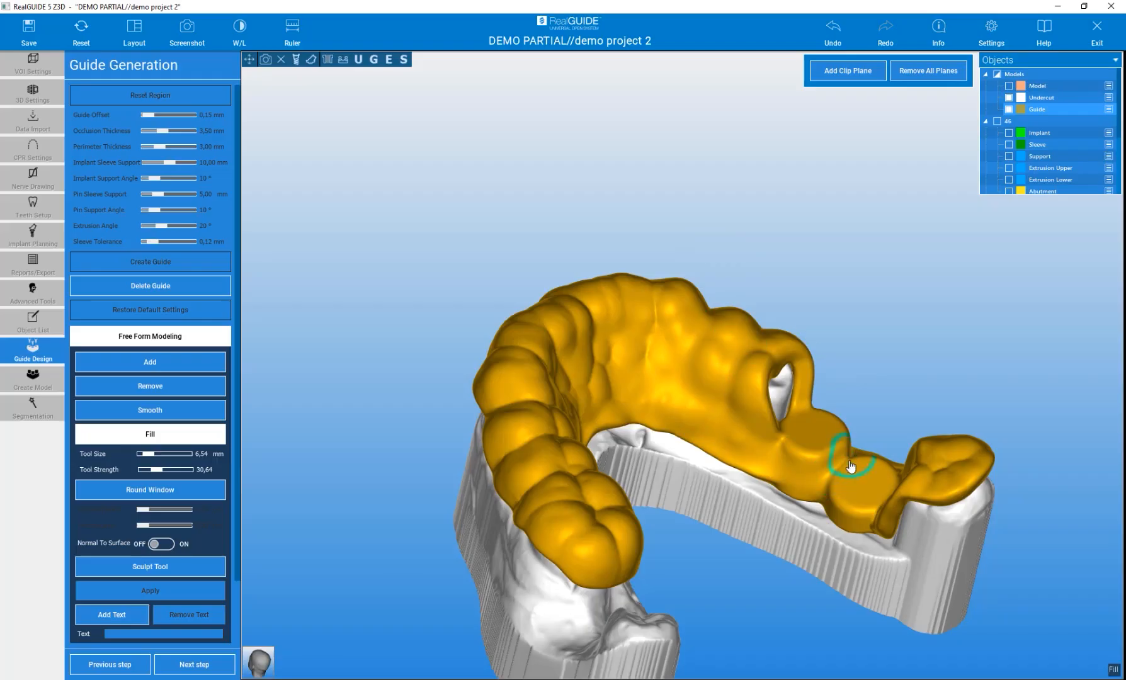
# Hide the undercut model and inspect the guide's inner and outer surfaces
pyautogui.moveTo(876, 363)
pyautogui.mouseDown()
pyautogui.moveTo(522, 403)
pyautogui.moveTo(513, 459)
pyautogui.mouseUp()
pyautogui.moveTo(578, 434)
pyautogui.mouseDown()
pyautogui.moveTo(615, 401)
pyautogui.moveTo(582, 431)
pyautogui.mouseUp()
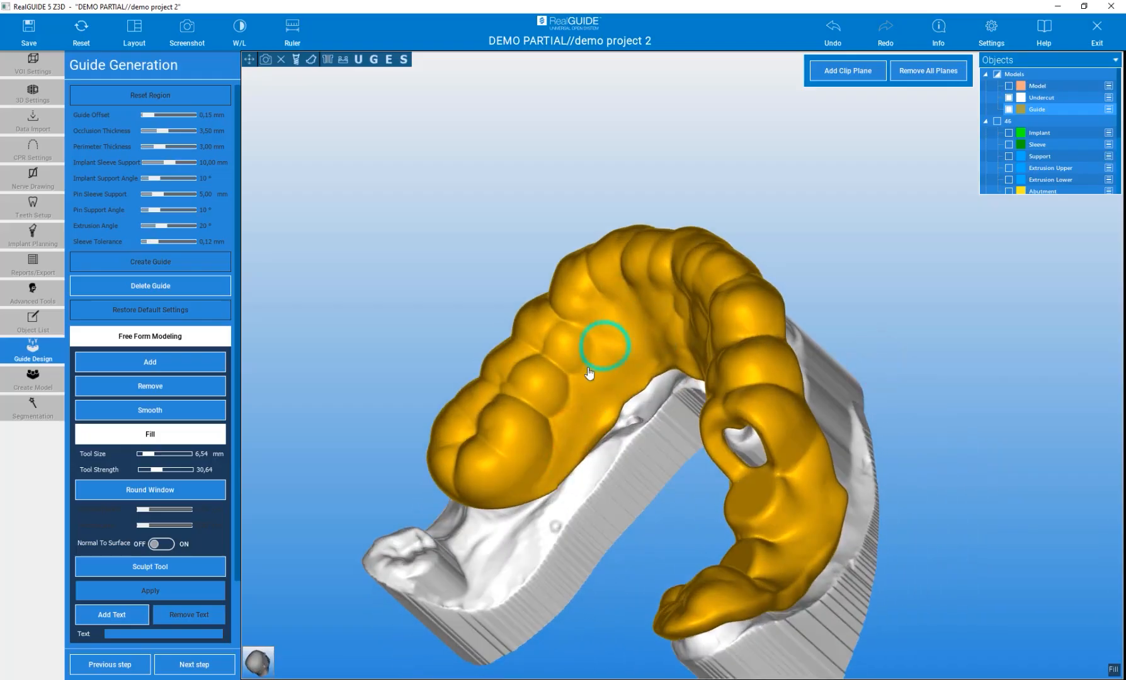
pyautogui.moveTo(351, 323); pyautogui.dragTo(426, 162)
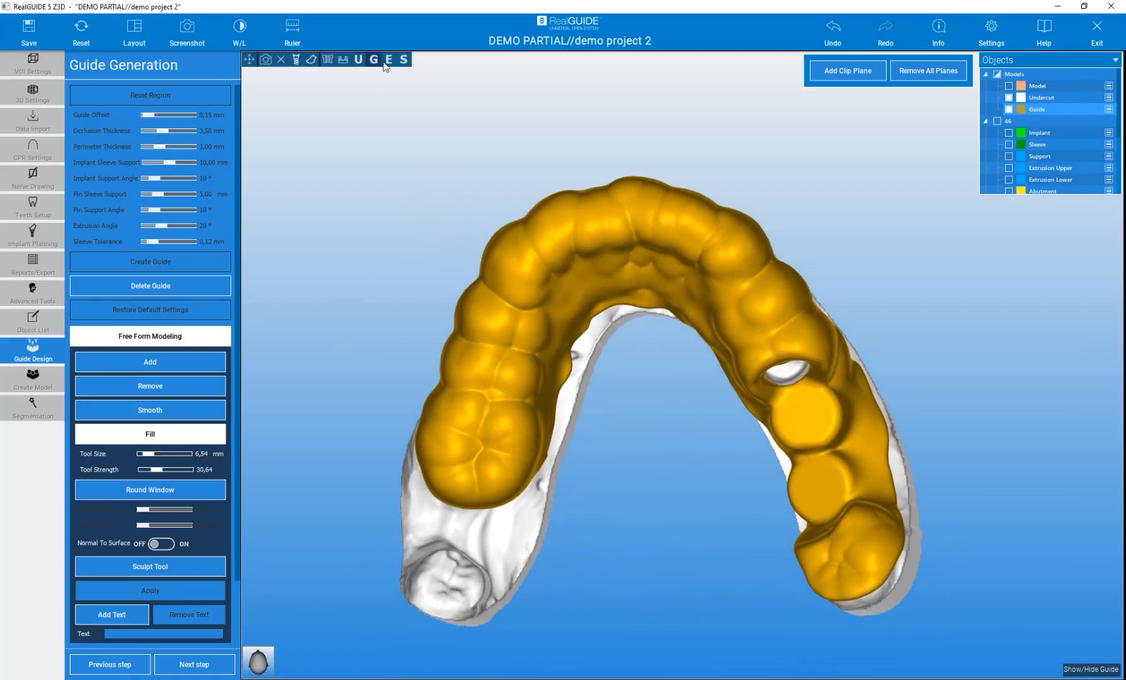
pyautogui.click(358, 59)
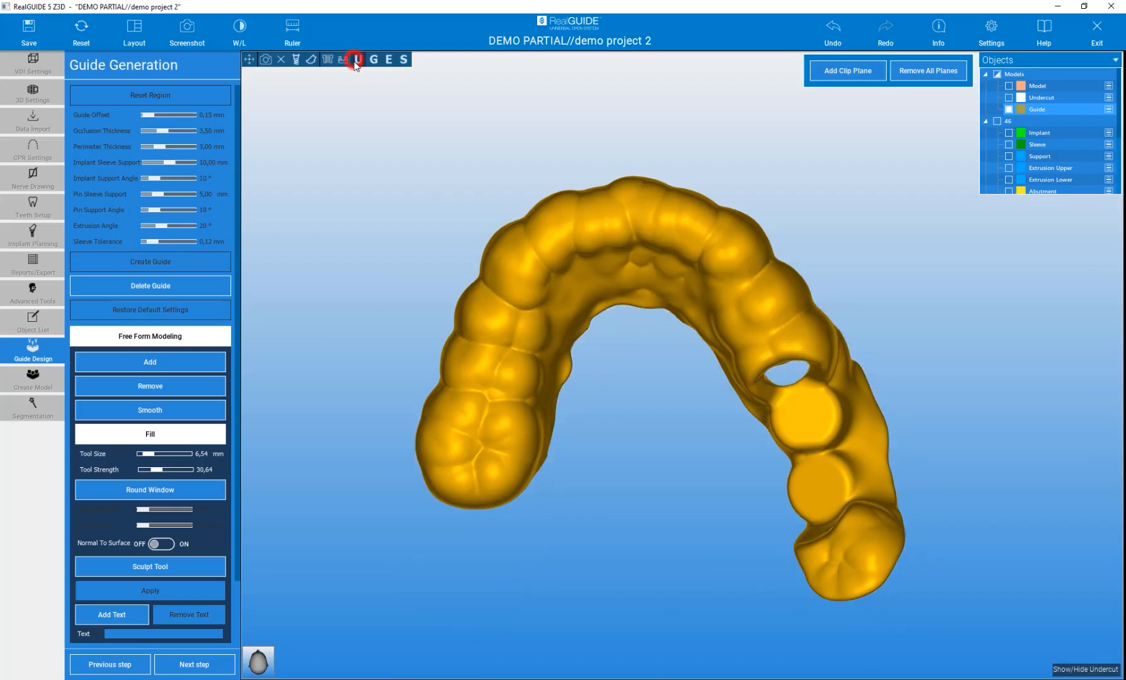
pyautogui.moveTo(325, 233); pyautogui.dragTo(539, 269)
pyautogui.moveTo(346, 208); pyautogui.dragTo(425, 234)
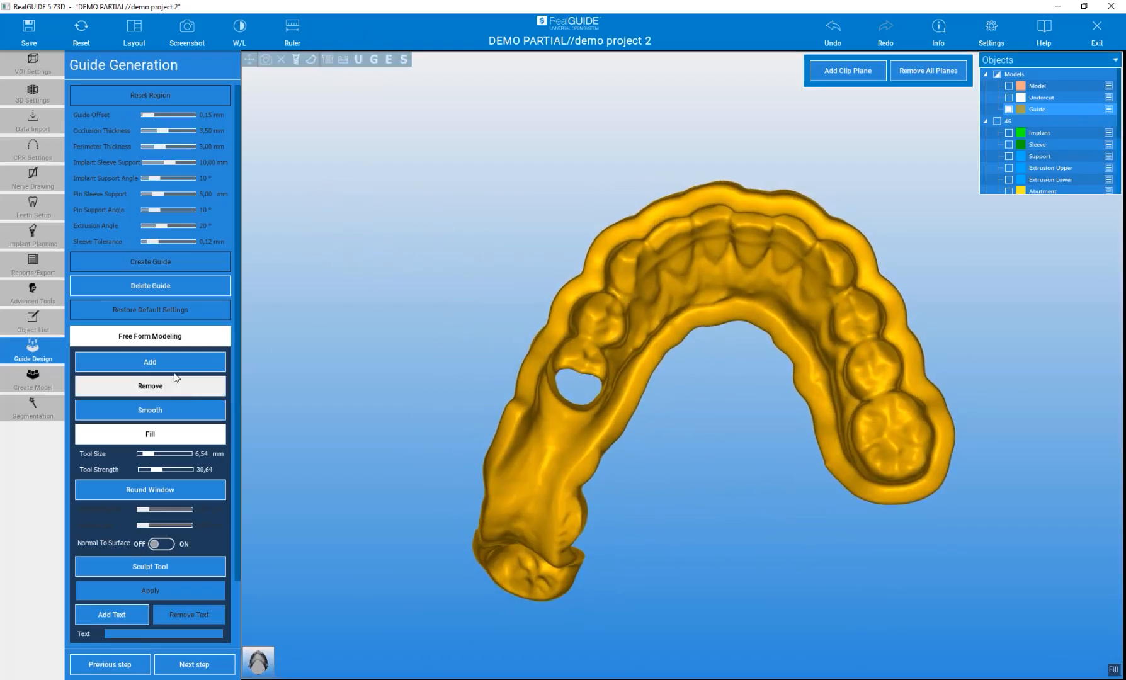
# Try adding material to the guide's lingual surface with the Add tool, then undo it
pyautogui.click(205, 365)
pyautogui.moveTo(674, 245)
pyautogui.mouseDown()
pyautogui.moveTo(673, 264)
pyautogui.moveTo(653, 271)
pyautogui.moveTo(666, 295)
pyautogui.moveTo(717, 227)
pyautogui.mouseUp()
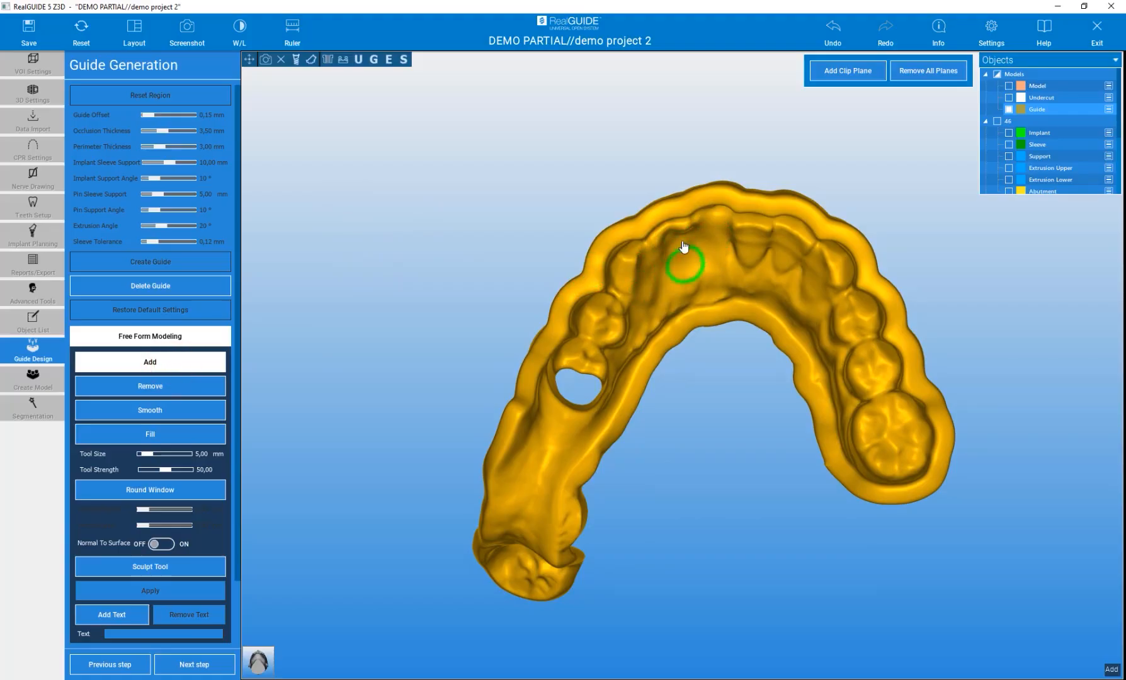
pyautogui.hotkey('ctrl', 'z')
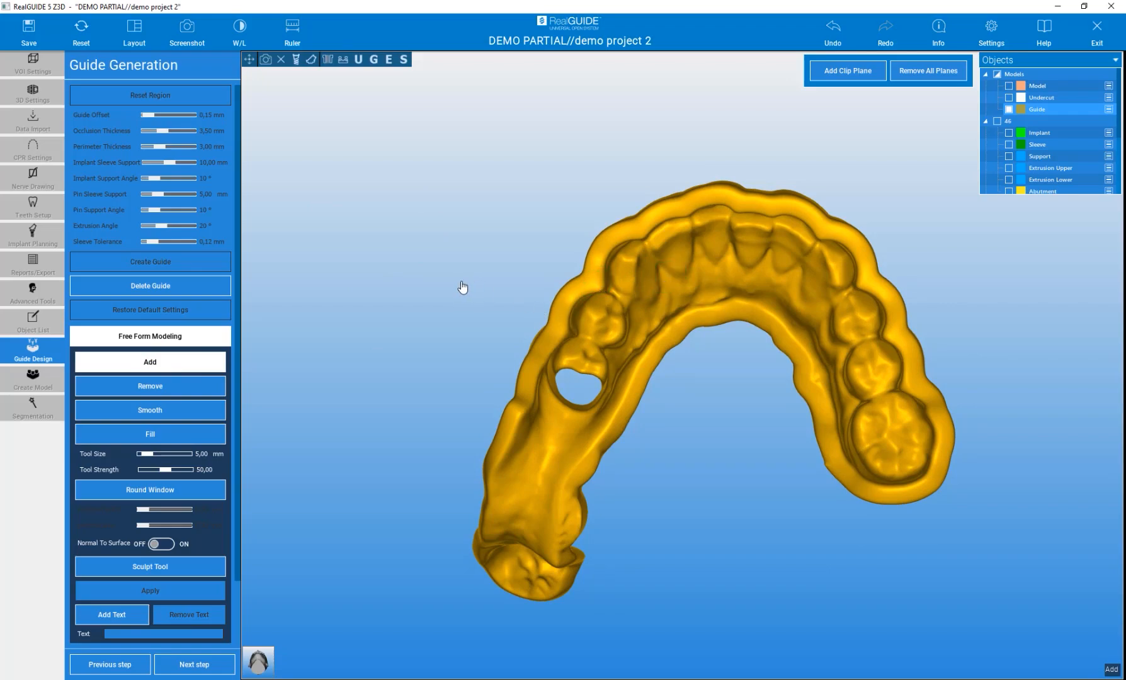
# Smooth rough areas of the guide's outer surface with the Smooth tool
pyautogui.moveTo(432, 284); pyautogui.dragTo(933, 298)
pyautogui.moveTo(409, 305)
pyautogui.mouseDown()
pyautogui.moveTo(767, 322)
pyautogui.moveTo(704, 351)
pyautogui.mouseUp()
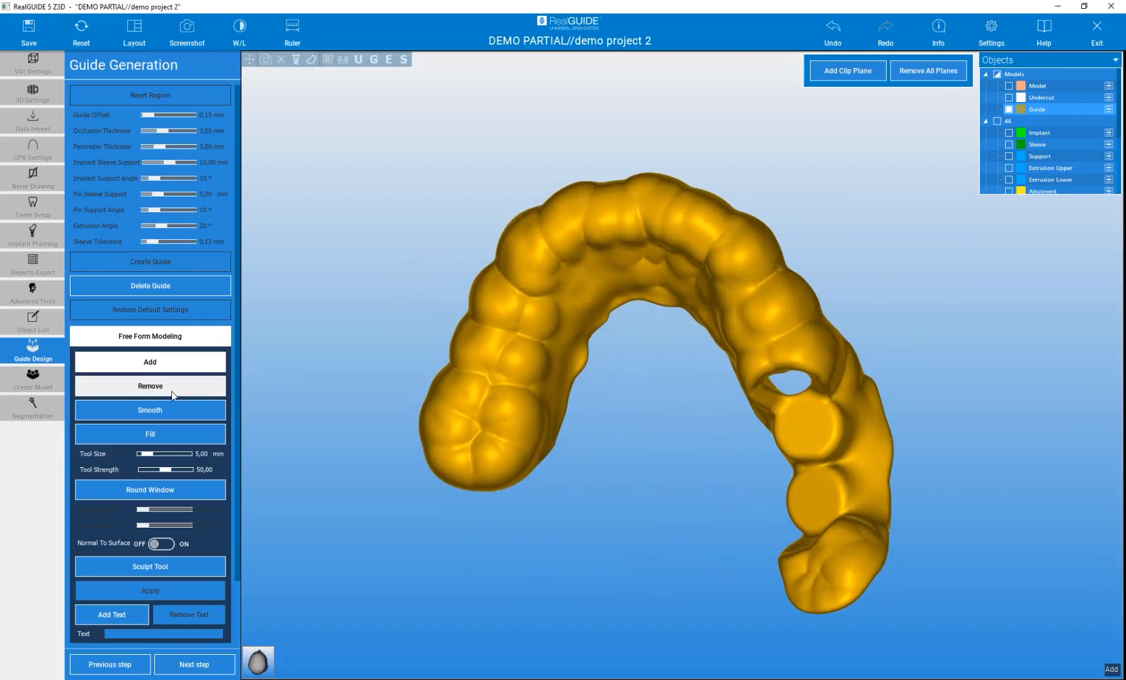
pyautogui.click(162, 410)
pyautogui.moveTo(609, 477); pyautogui.dragTo(504, 444)
pyautogui.moveTo(617, 396)
pyautogui.mouseDown()
pyautogui.moveTo(582, 476)
pyautogui.moveTo(603, 463)
pyautogui.mouseUp()
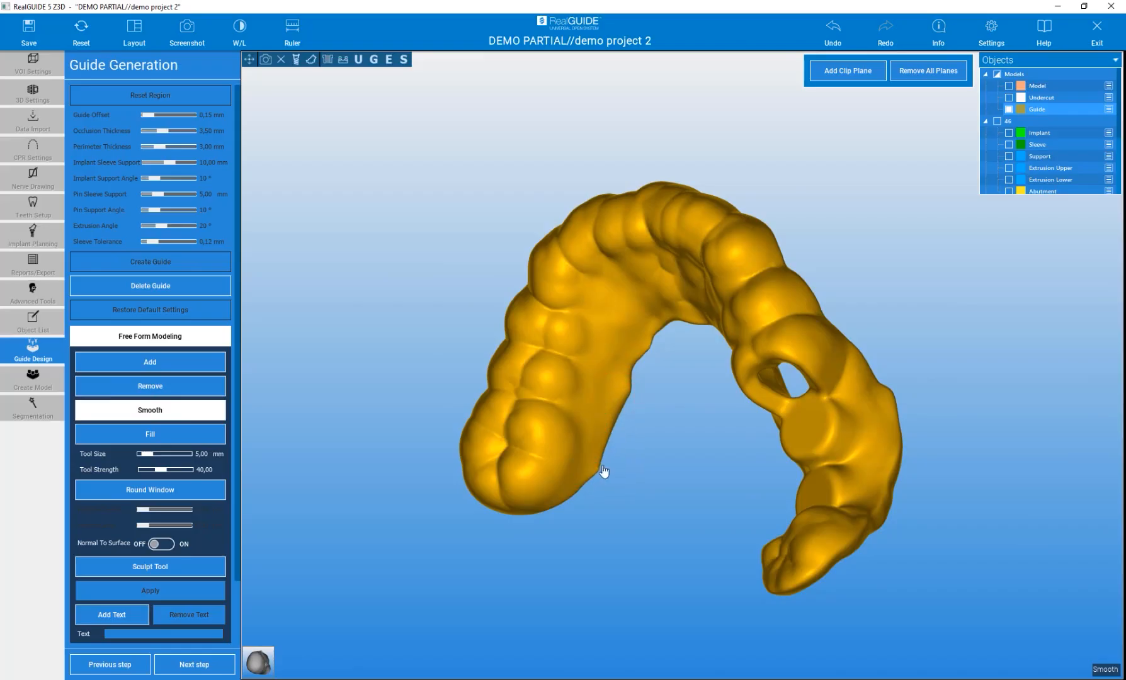
pyautogui.moveTo(353, 369)
pyautogui.mouseDown()
pyautogui.moveTo(452, 320)
pyautogui.moveTo(621, 360)
pyautogui.moveTo(699, 254)
pyautogui.moveTo(657, 219)
pyautogui.mouseUp()
pyautogui.moveTo(590, 512)
pyautogui.mouseDown()
pyautogui.moveTo(848, 470)
pyautogui.moveTo(775, 508)
pyautogui.moveTo(758, 499)
pyautogui.mouseUp()
pyautogui.moveTo(828, 414)
pyautogui.mouseDown()
pyautogui.moveTo(392, 352)
pyautogui.moveTo(704, 533)
pyautogui.moveTo(573, 516)
pyautogui.moveTo(516, 535)
pyautogui.moveTo(562, 369)
pyautogui.mouseUp()
pyautogui.moveTo(550, 477)
pyautogui.mouseDown()
pyautogui.moveTo(524, 476)
pyautogui.moveTo(461, 434)
pyautogui.mouseUp()
pyautogui.moveTo(616, 264); pyautogui.dragTo(318, 137)
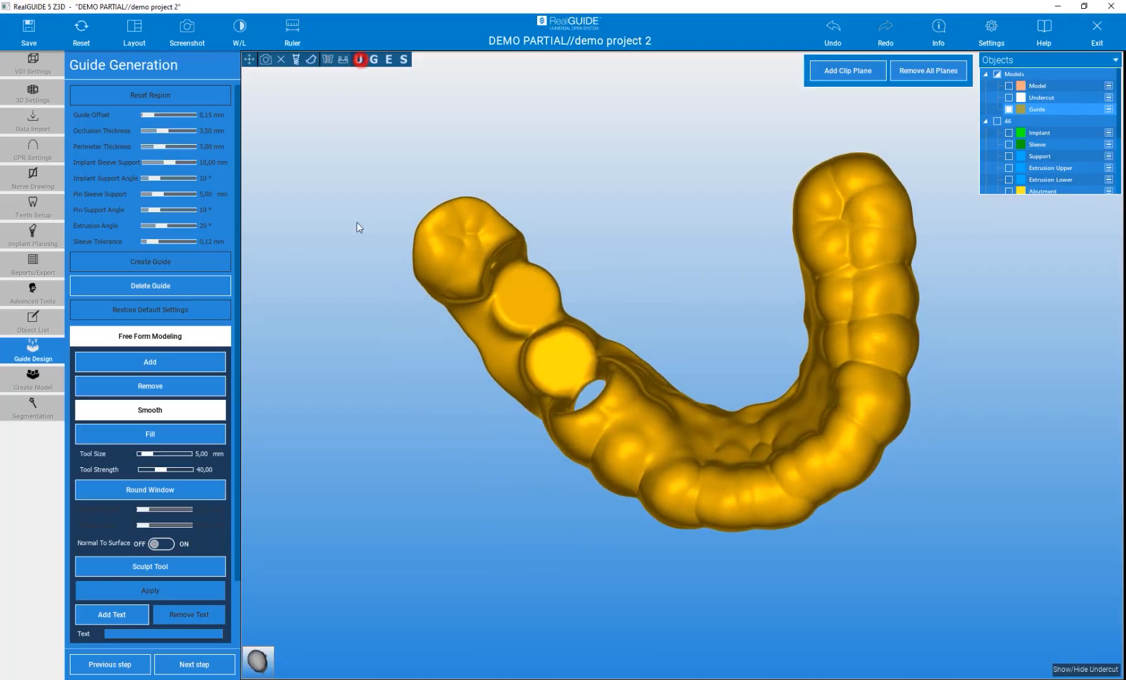
# Show the undercut model and cut a round window of 20 mm depth and 11.51 mm size into the guide's front section
pyautogui.click(360, 60)
pyautogui.moveTo(379, 456)
pyautogui.mouseDown()
pyautogui.moveTo(385, 444)
pyautogui.moveTo(392, 454)
pyautogui.moveTo(379, 458)
pyautogui.mouseUp()
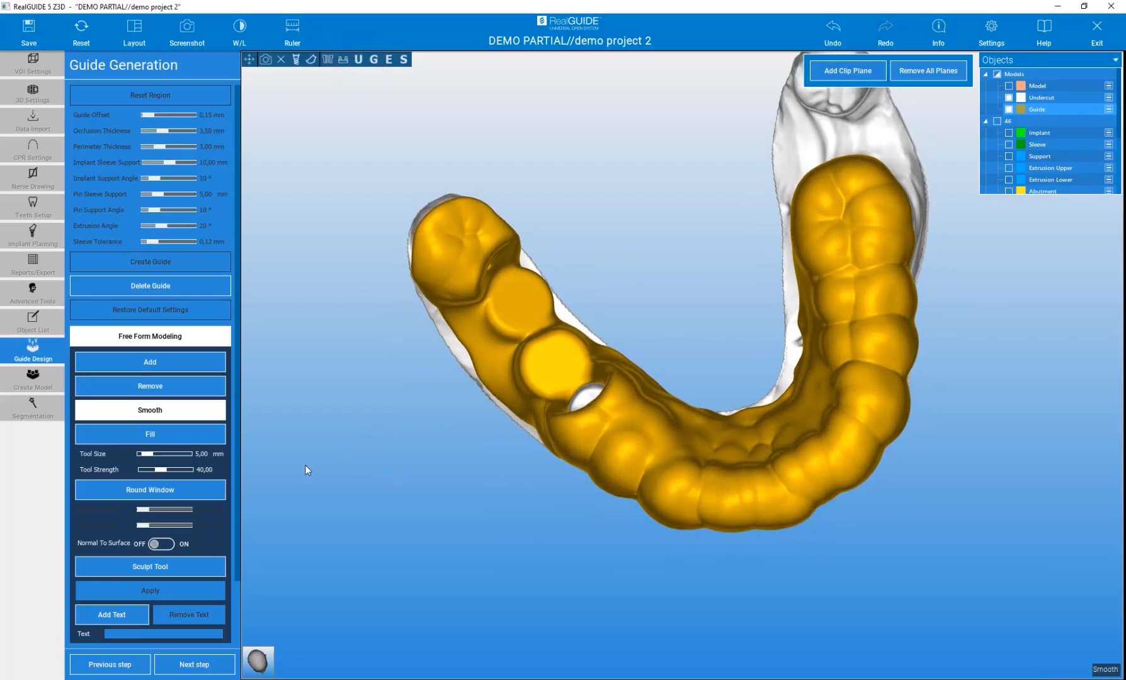
pyautogui.click(135, 490)
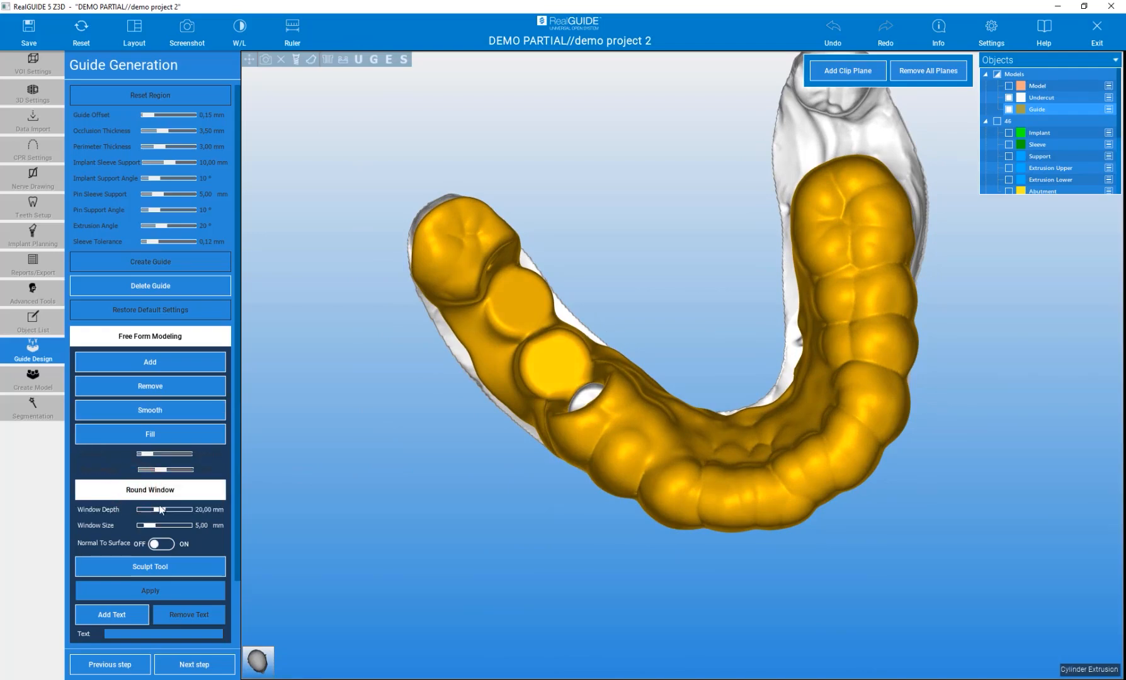
pyautogui.moveTo(390, 542); pyautogui.dragTo(621, 510)
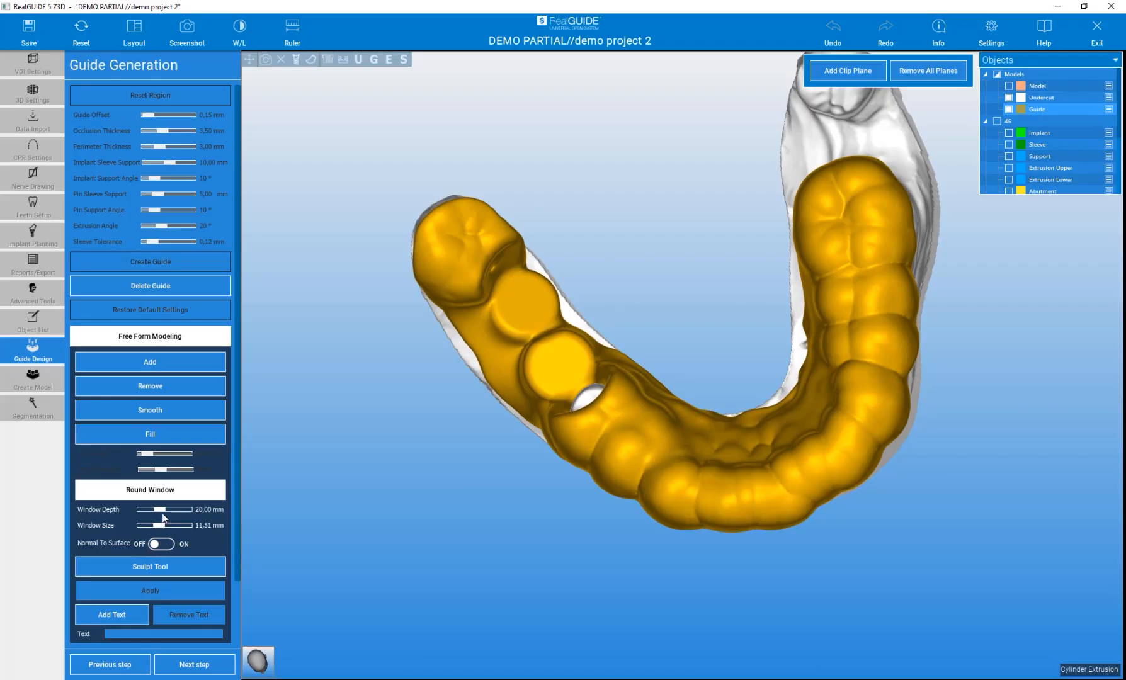
pyautogui.click(635, 497)
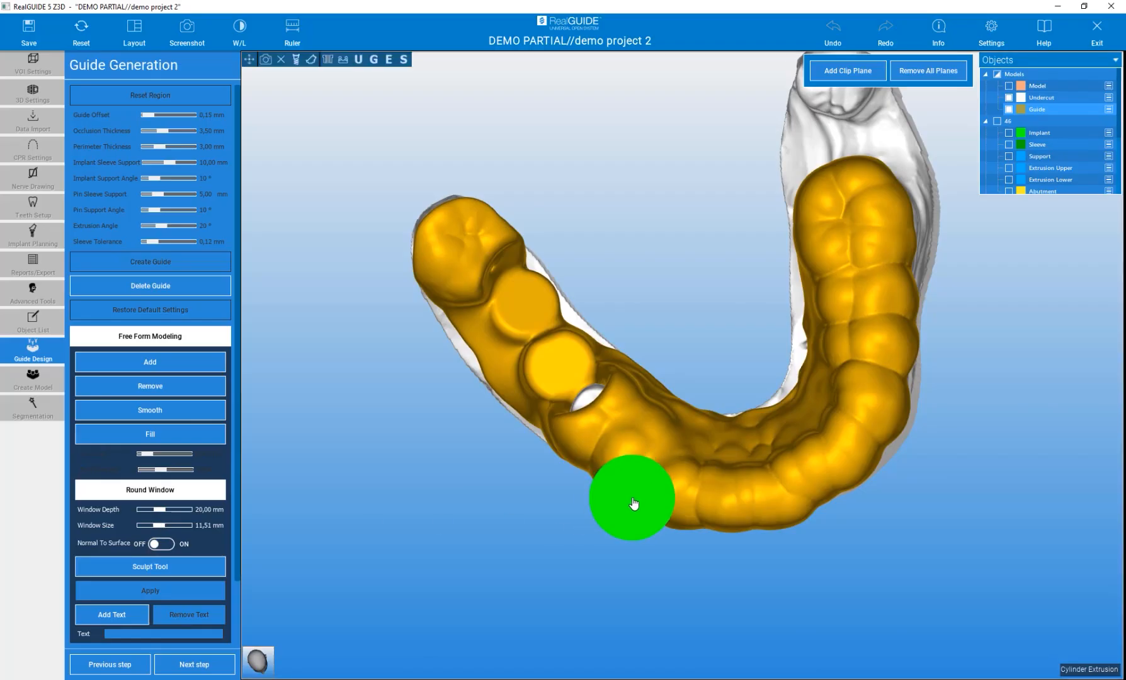
pyautogui.moveTo(880, 552)
pyautogui.mouseDown()
pyautogui.moveTo(872, 553)
pyautogui.moveTo(889, 571)
pyautogui.mouseUp()
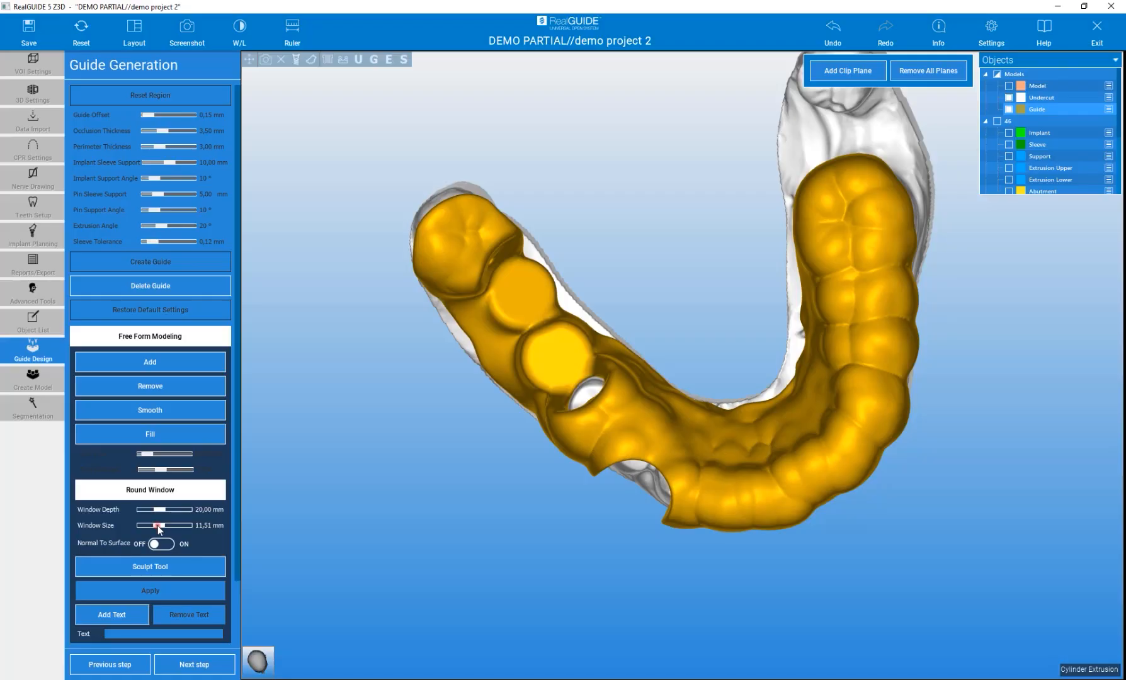
# Set the window size to 8.37 mm and cut further round windows on the guide's right side and both free ends
pyautogui.moveTo(156, 531); pyautogui.dragTo(153, 529)
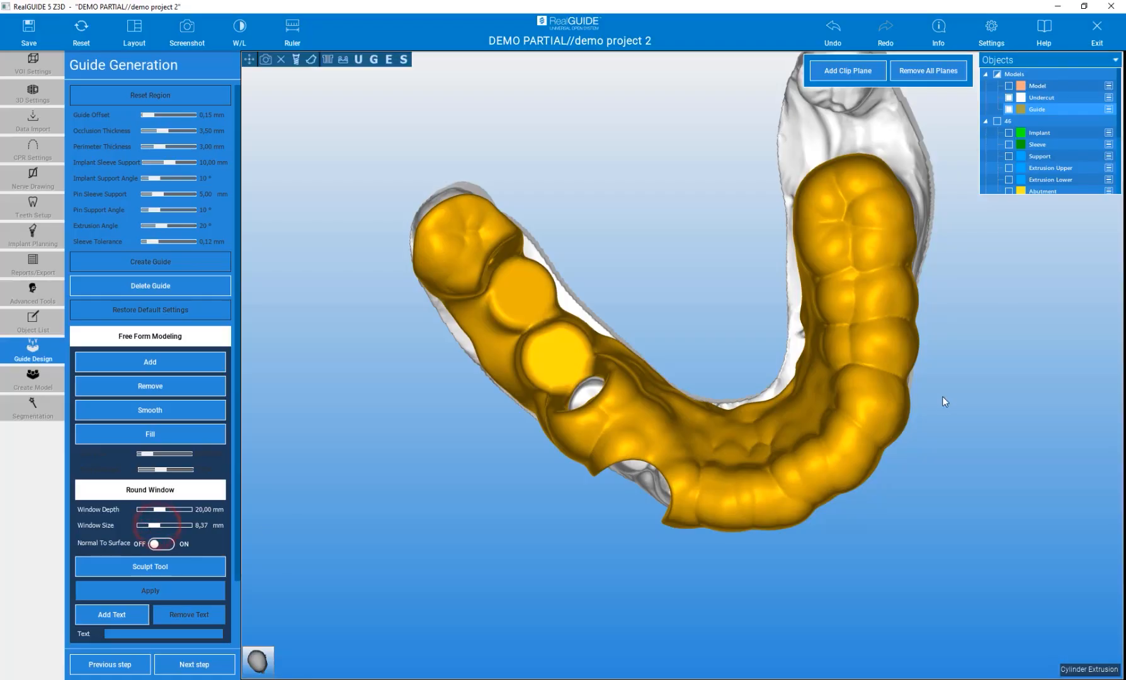
pyautogui.click(904, 383)
pyautogui.moveTo(1018, 382); pyautogui.dragTo(1020, 367)
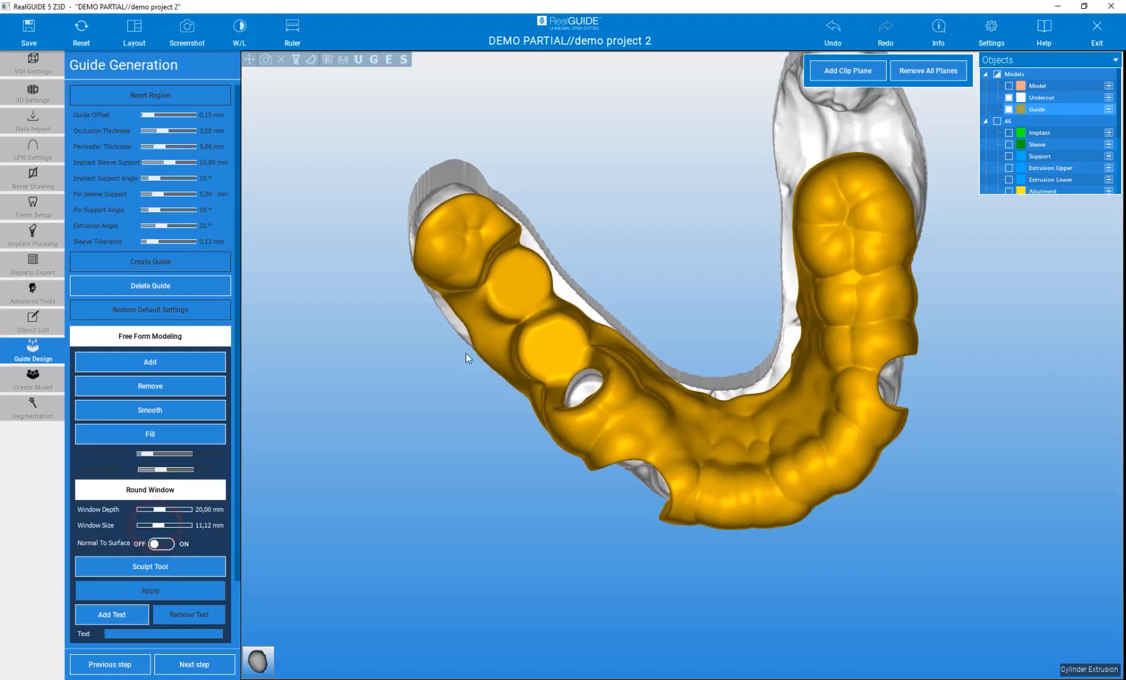
pyautogui.click(424, 255)
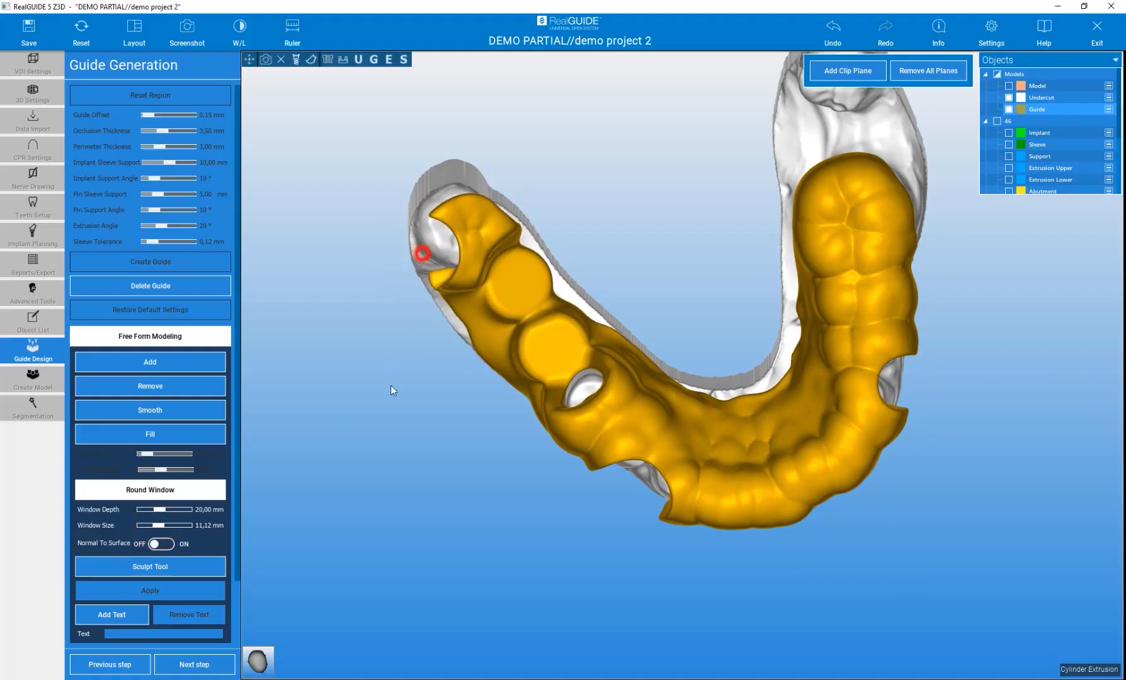
pyautogui.click(911, 206)
pyautogui.moveTo(1018, 456); pyautogui.dragTo(560, 502)
# Fill gaps along the guide's edges with the Fill tool at size 6.54 mm and strength 30.64
pyautogui.click(174, 437)
pyautogui.moveTo(299, 514)
pyautogui.mouseDown()
pyautogui.moveTo(390, 513)
pyautogui.moveTo(467, 444)
pyautogui.mouseUp()
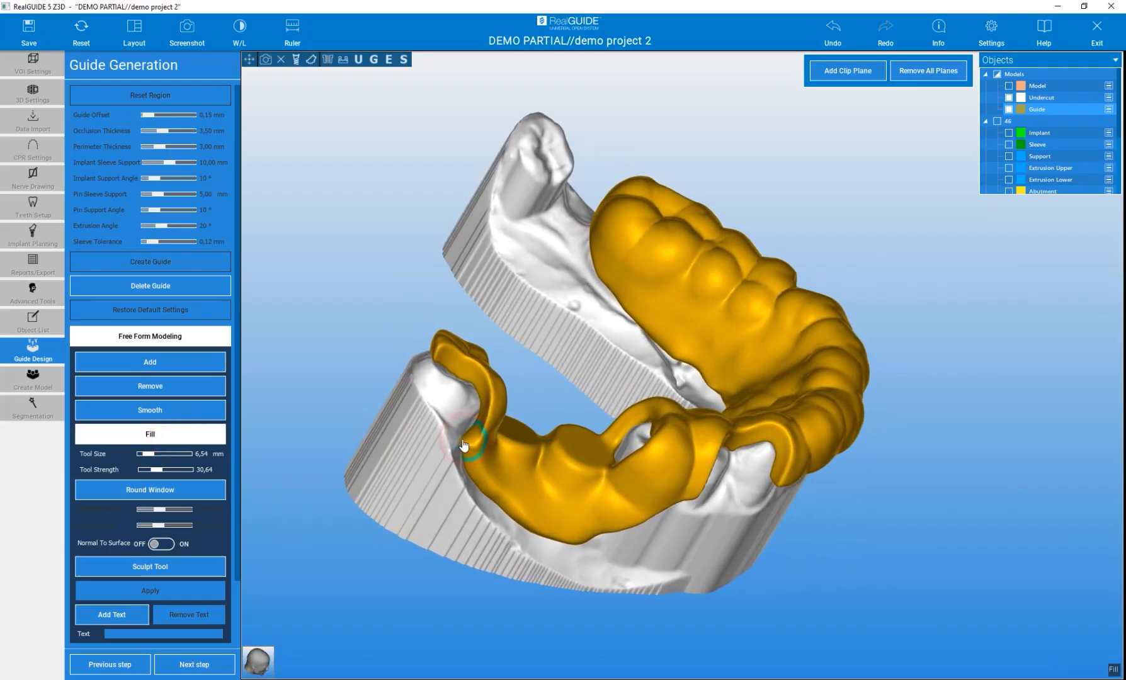
pyautogui.moveTo(883, 544); pyautogui.dragTo(759, 536)
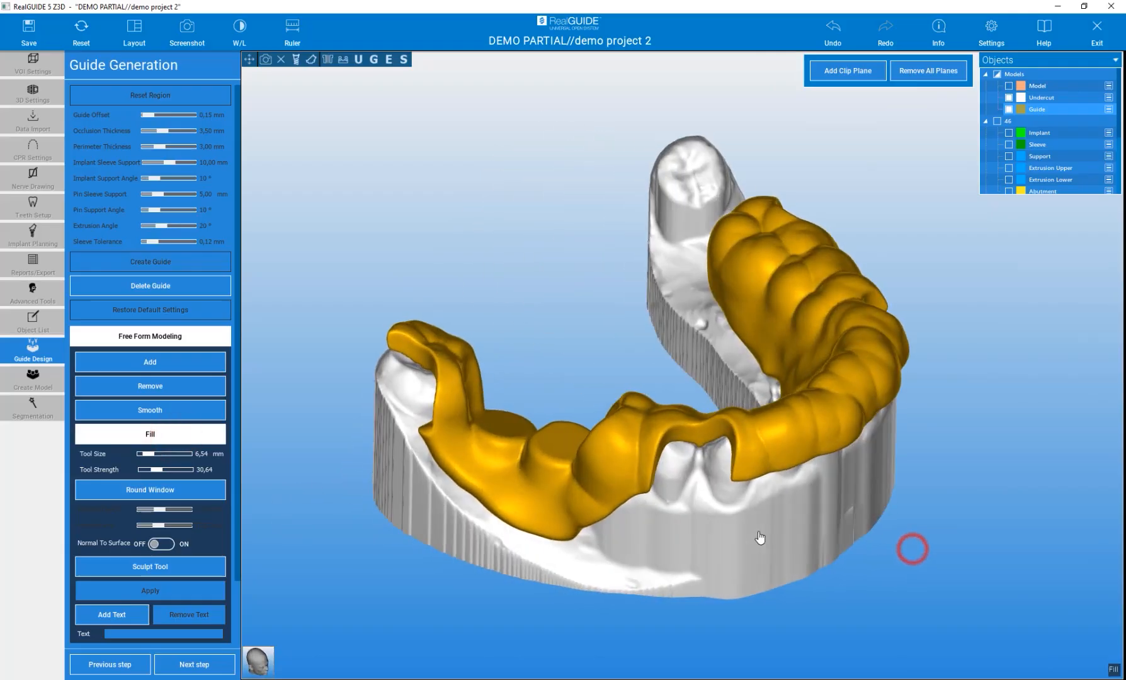
pyautogui.moveTo(945, 543); pyautogui.dragTo(598, 446)
pyautogui.moveTo(972, 572)
pyautogui.mouseDown()
pyautogui.moveTo(725, 628)
pyautogui.moveTo(935, 630)
pyautogui.mouseUp()
pyautogui.moveTo(428, 539)
pyautogui.mouseDown()
pyautogui.moveTo(897, 539)
pyautogui.moveTo(345, 532)
pyautogui.moveTo(356, 513)
pyautogui.moveTo(647, 573)
pyautogui.moveTo(434, 434)
pyautogui.moveTo(434, 536)
pyautogui.moveTo(432, 527)
pyautogui.mouseUp()
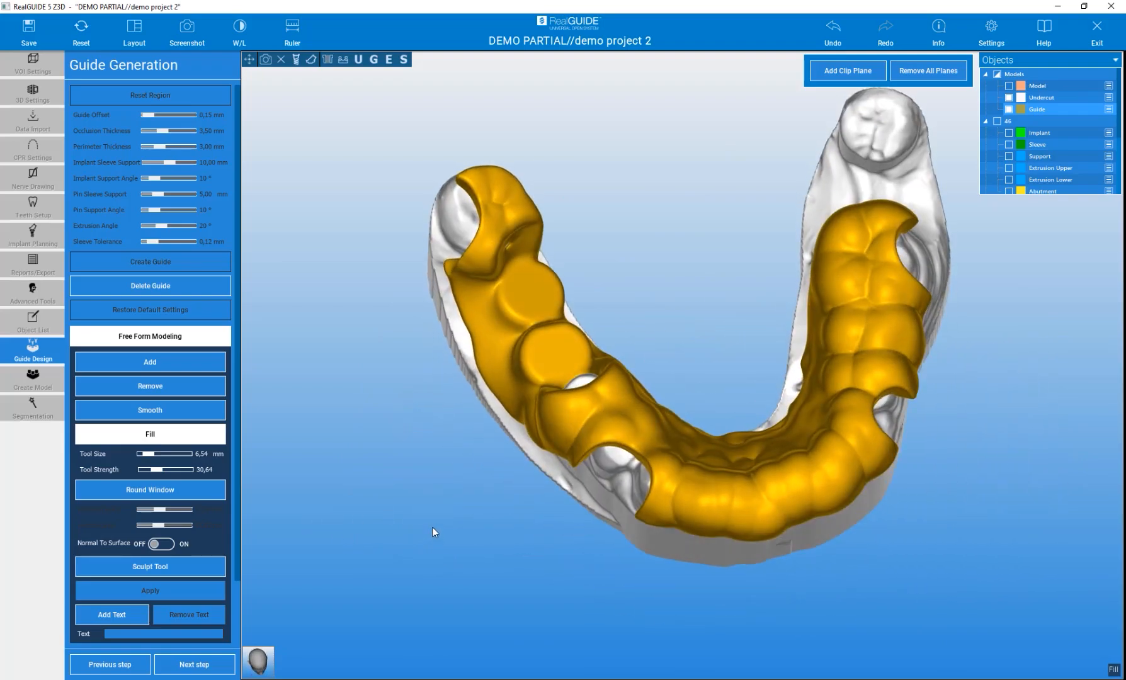
# Add the text DEMO PARTIAL to the guide's lingual surface at size 1.50 pt and depth 0.80 mm
pyautogui.scroll(-3, 184, 513)
pyautogui.moveTo(356, 555)
pyautogui.mouseDown()
pyautogui.moveTo(356, 426)
pyautogui.moveTo(922, 356)
pyautogui.mouseUp()
pyautogui.moveTo(591, 235); pyautogui.dragTo(622, 419)
pyautogui.click(109, 548)
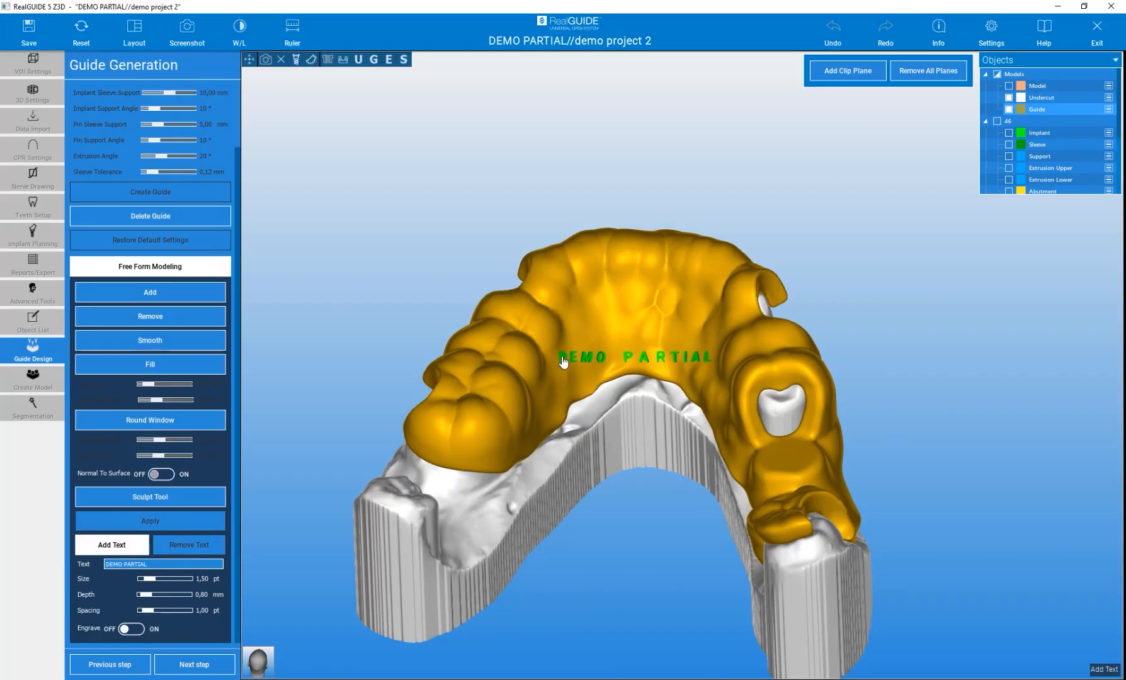
pyautogui.moveTo(369, 277); pyautogui.dragTo(142, 353)
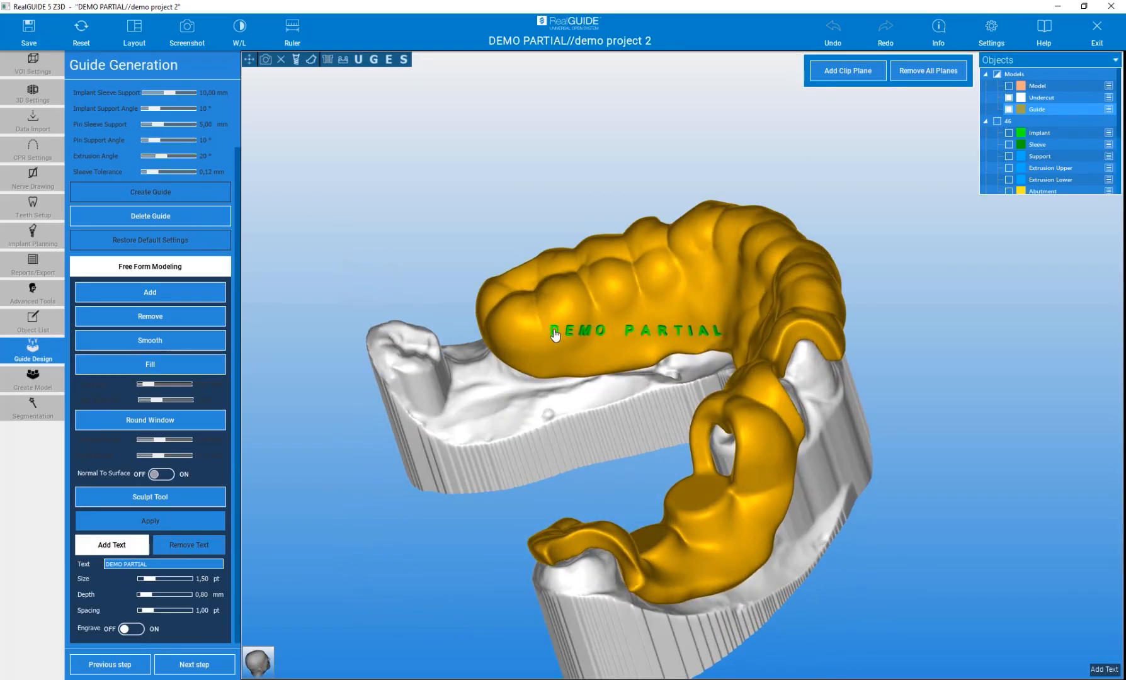
pyautogui.moveTo(395, 214); pyautogui.dragTo(523, 218)
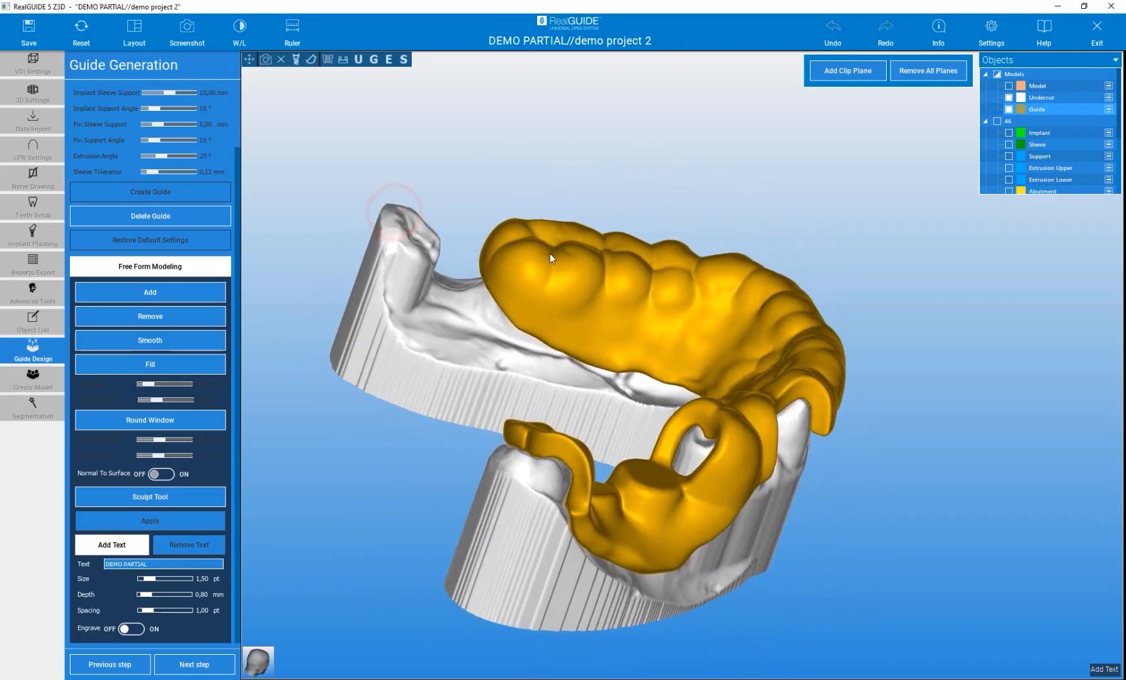
pyautogui.moveTo(495, 163); pyautogui.dragTo(579, 364)
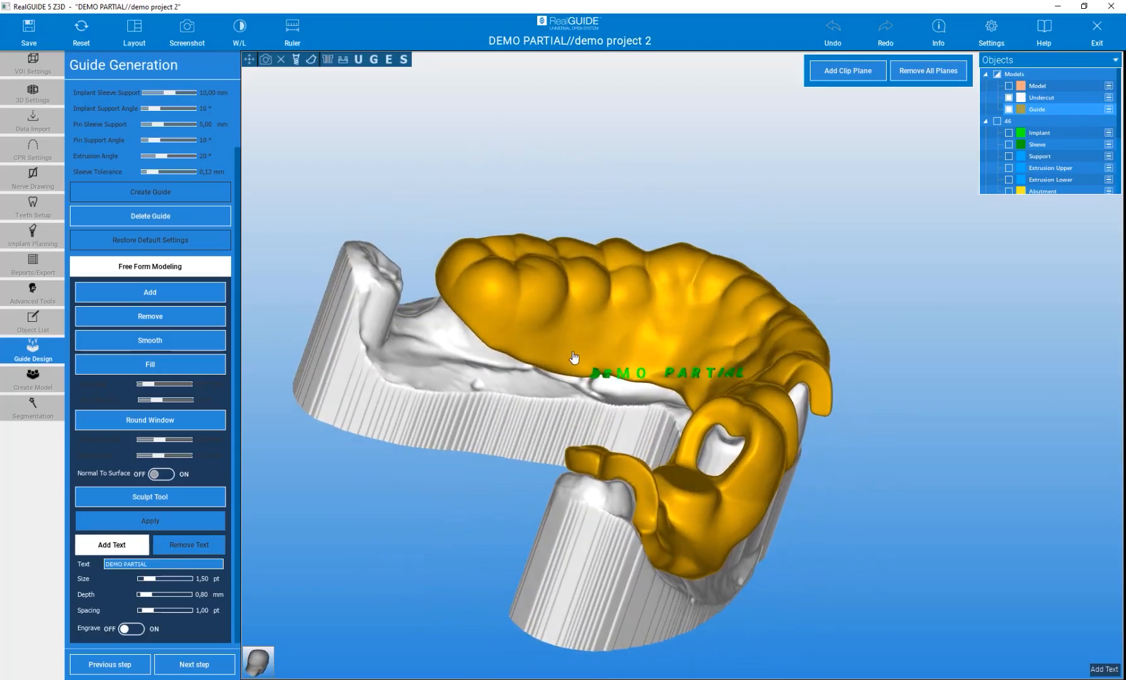
pyautogui.click(517, 341)
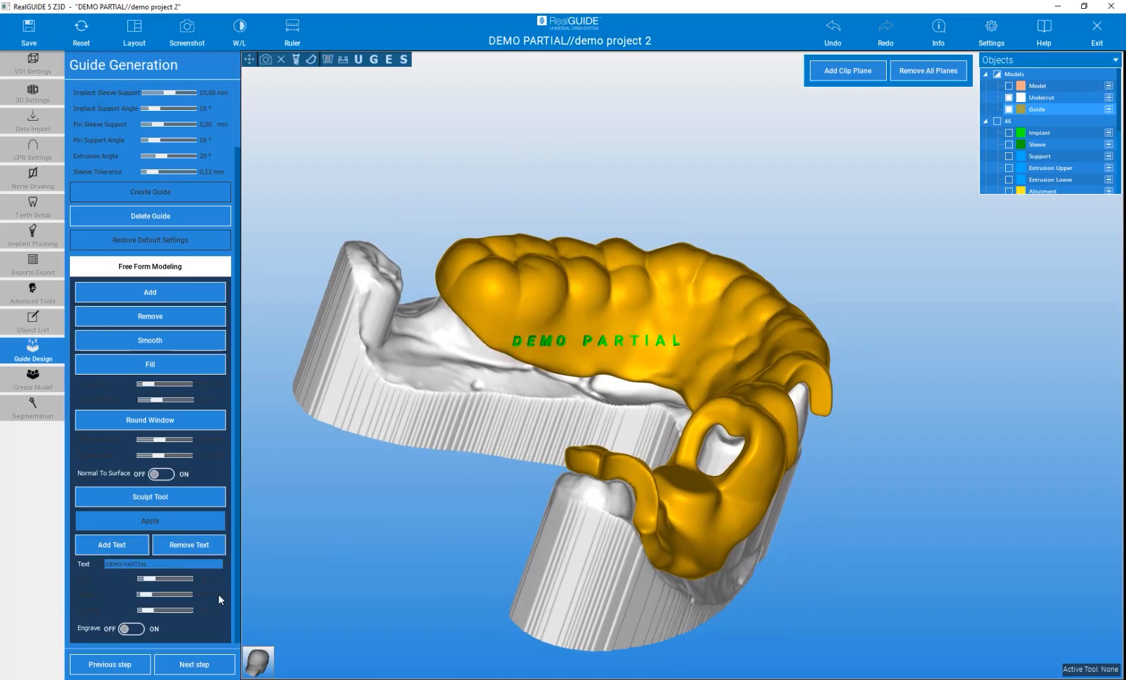
# Review the guide with its text and advance to the Reports / Export step
pyautogui.moveTo(371, 557); pyautogui.dragTo(596, 606)
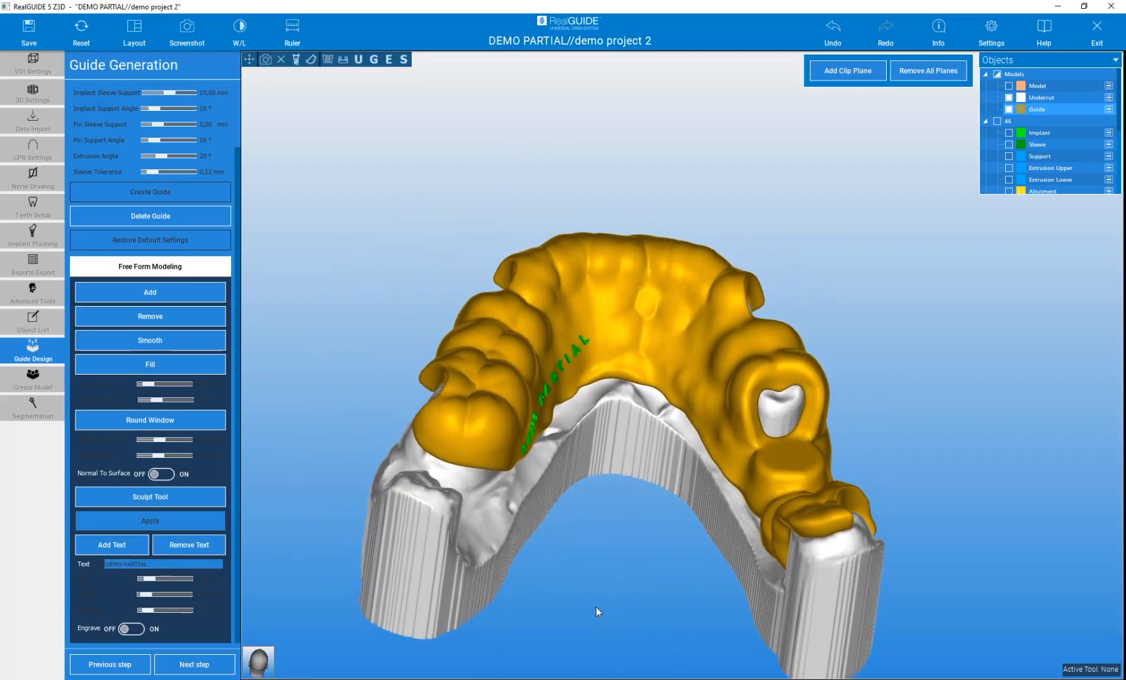
pyautogui.moveTo(458, 176); pyautogui.dragTo(425, 316)
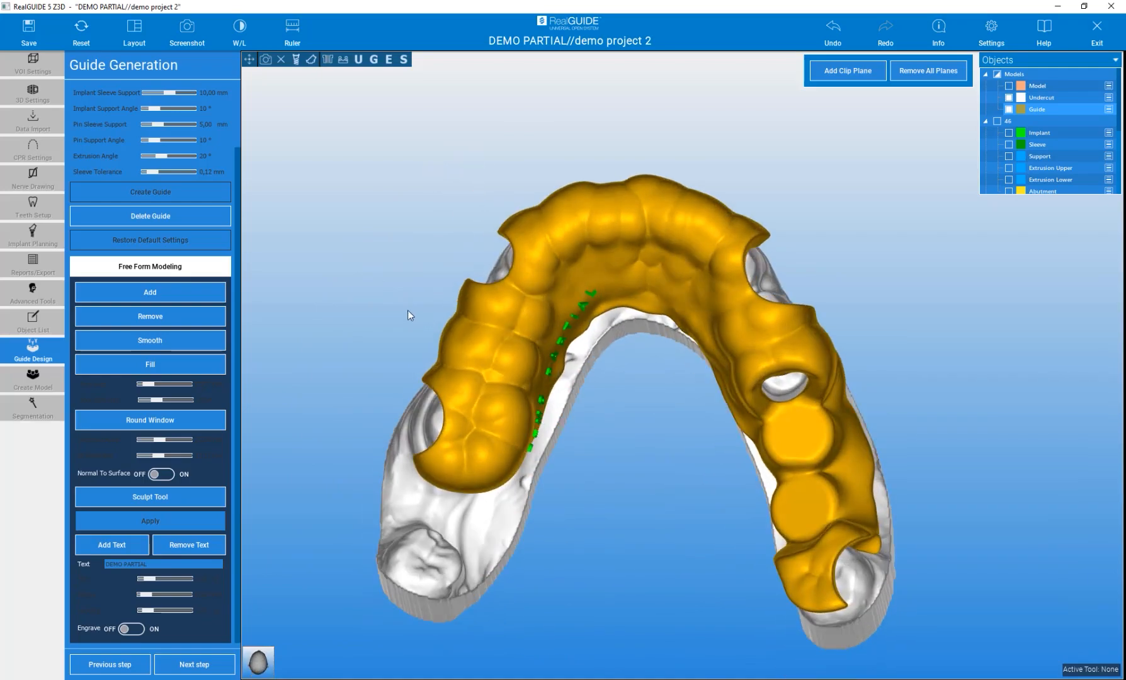
pyautogui.click(196, 667)
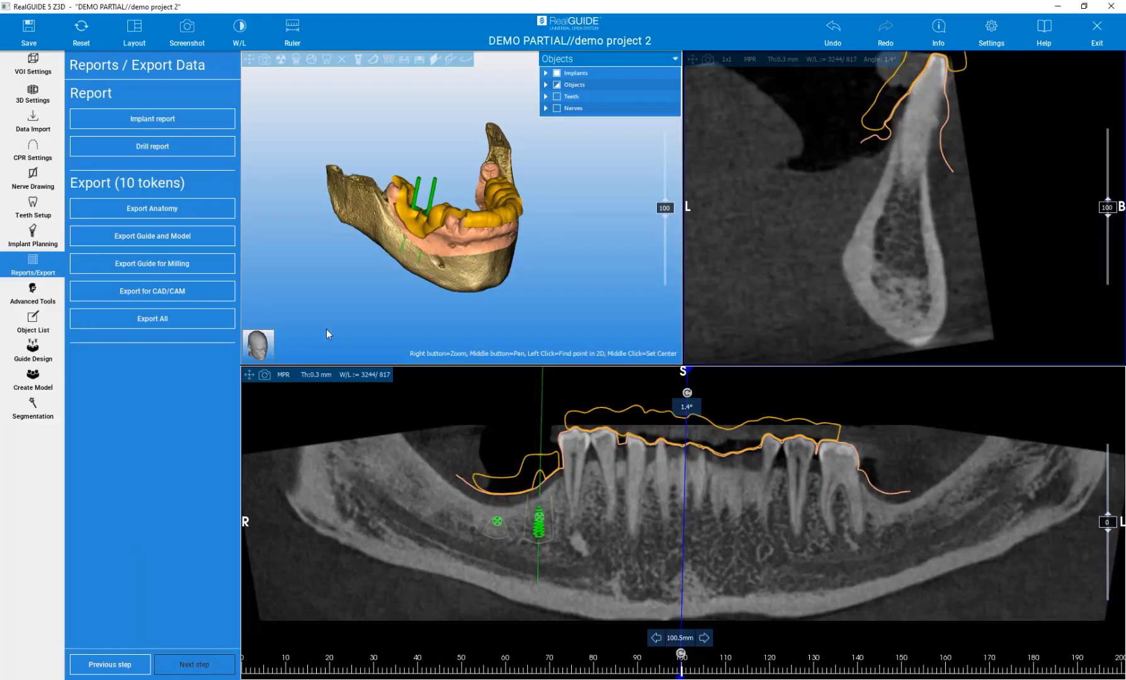
# Change the screen layout to 3D + Cross + Axial
pyautogui.moveTo(358, 260); pyautogui.dragTo(355, 297)
pyautogui.scroll(5, 403, 240)
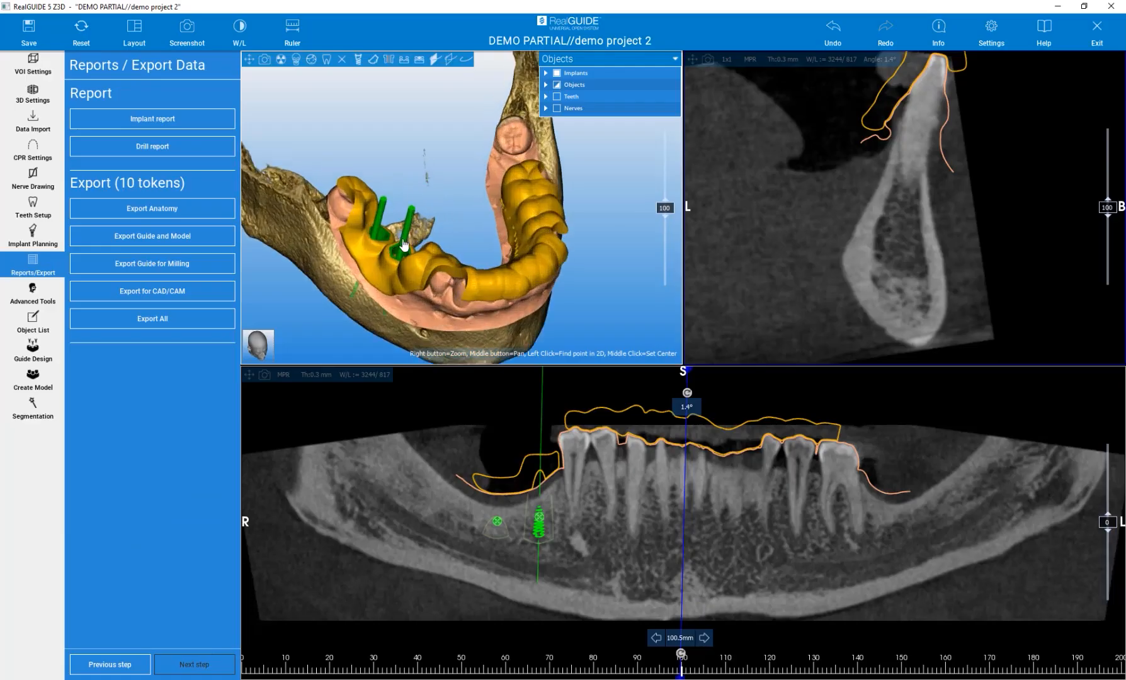
pyautogui.click(239, 28)
pyautogui.click(135, 28)
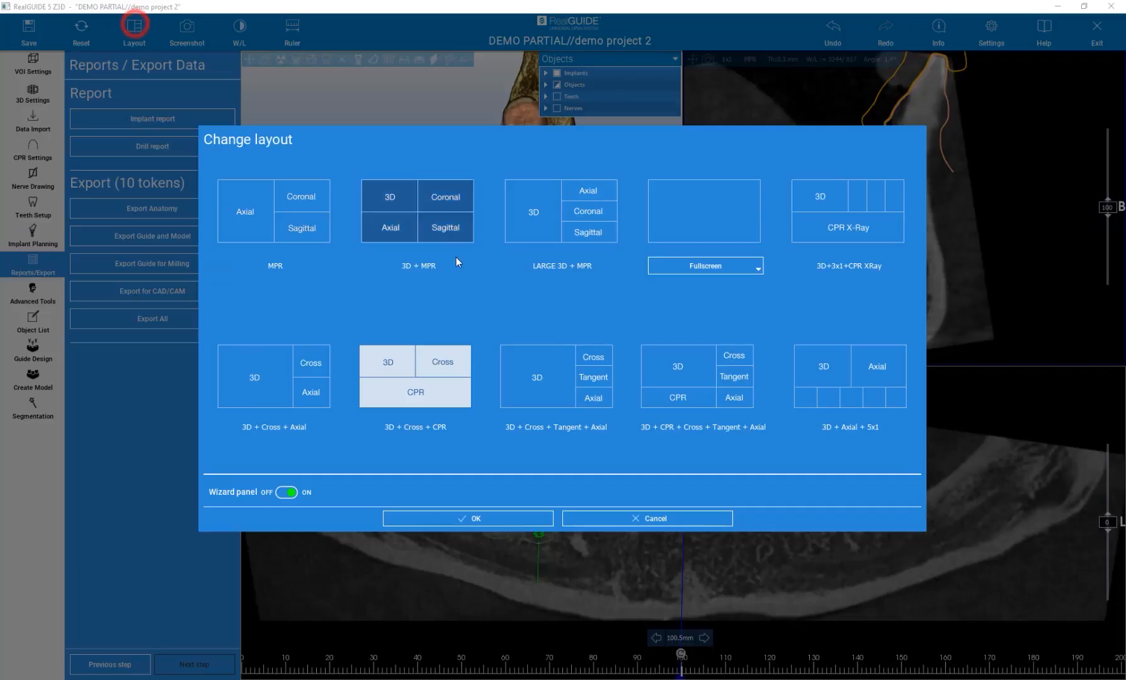
pyautogui.click(295, 377)
pyautogui.click(419, 518)
# Toggle the display of abutments, sleeves and implants in the 3D view
pyautogui.moveTo(469, 318)
pyautogui.mouseDown()
pyautogui.moveTo(482, 314)
pyautogui.moveTo(470, 404)
pyautogui.moveTo(633, 293)
pyautogui.moveTo(465, 313)
pyautogui.mouseUp()
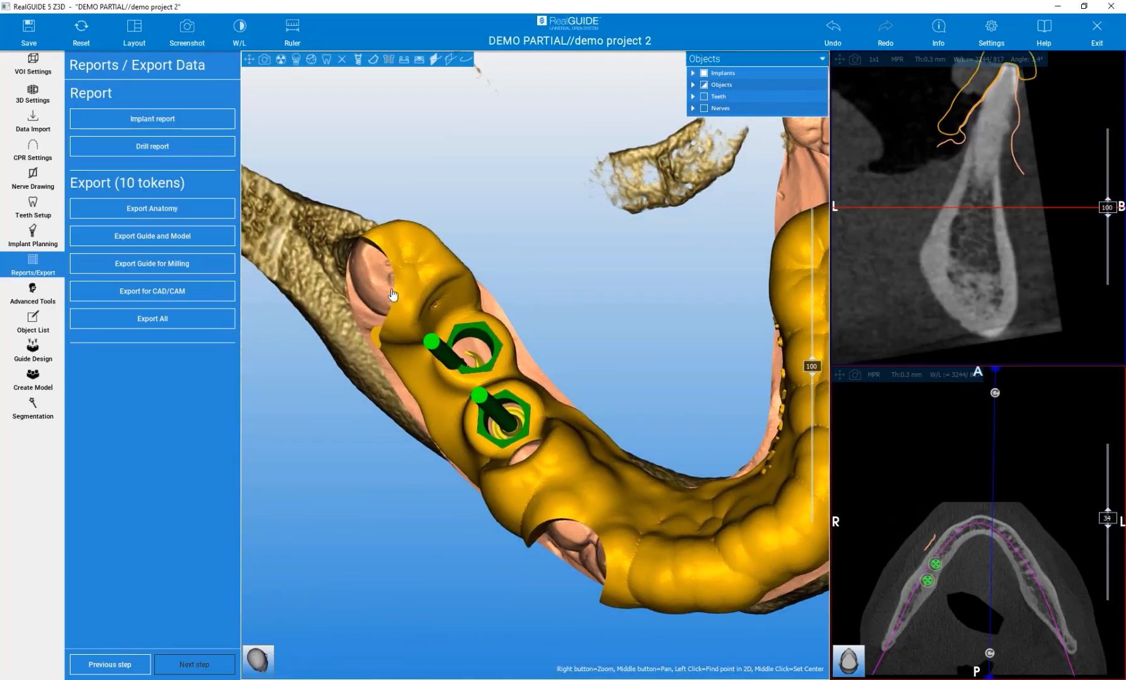
pyautogui.moveTo(583, 394)
pyautogui.mouseDown()
pyautogui.moveTo(703, 269)
pyautogui.moveTo(779, 344)
pyautogui.moveTo(692, 311)
pyautogui.moveTo(622, 324)
pyautogui.moveTo(637, 355)
pyautogui.moveTo(350, 156)
pyautogui.mouseUp()
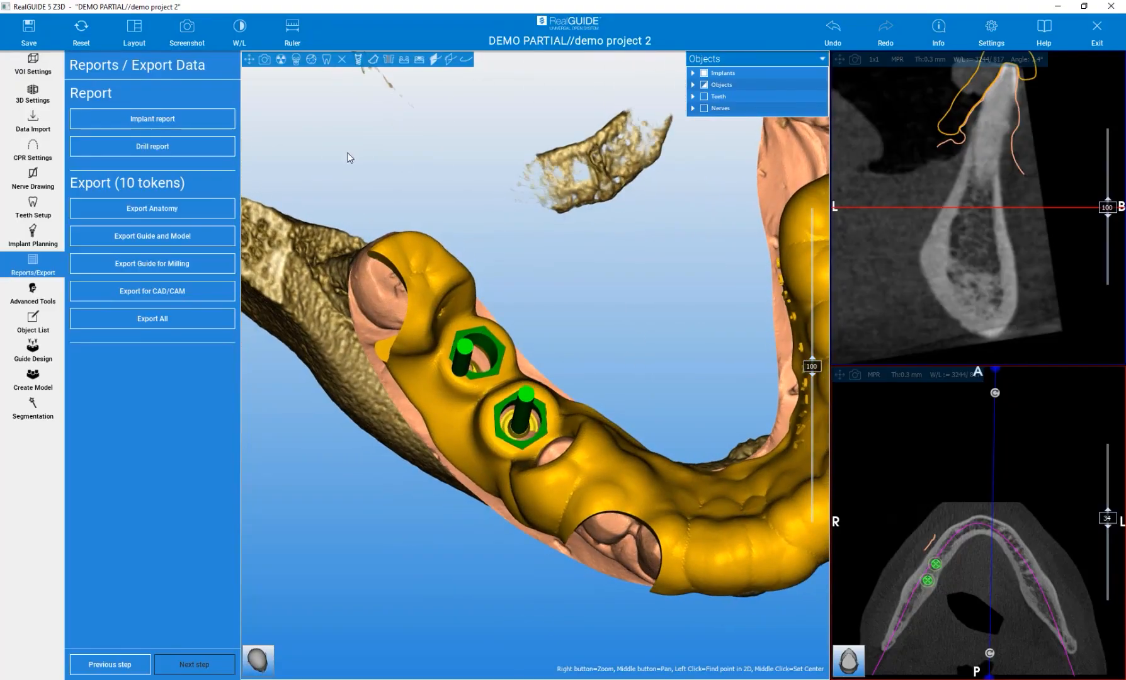
pyautogui.click(389, 60)
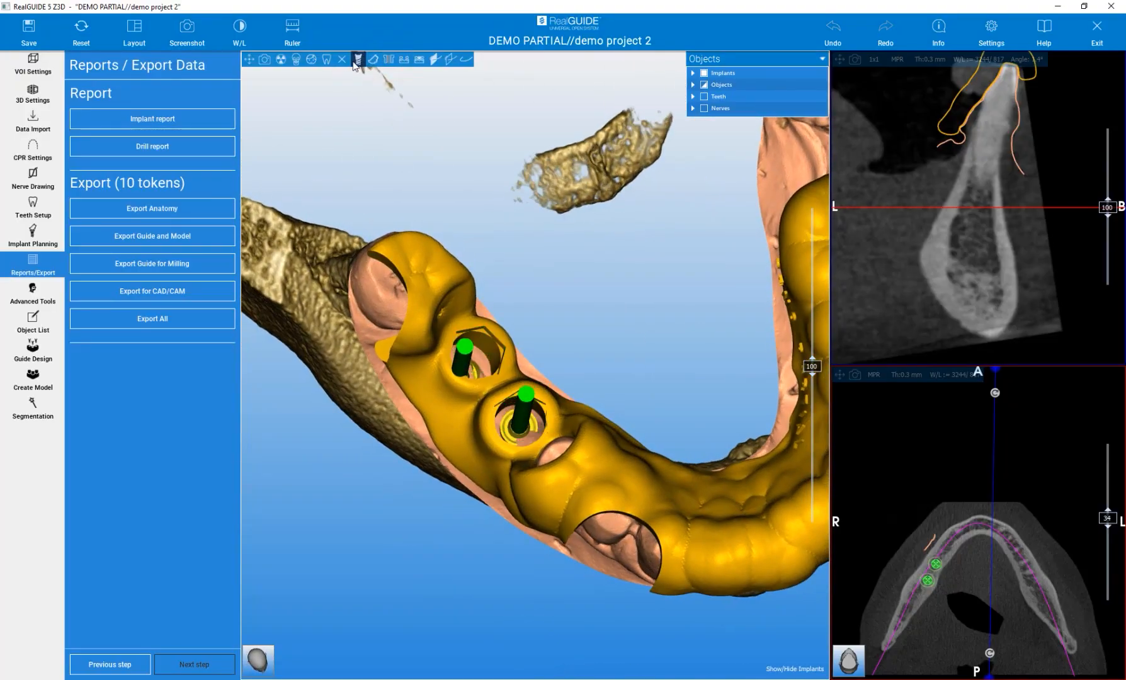
pyautogui.click(373, 60)
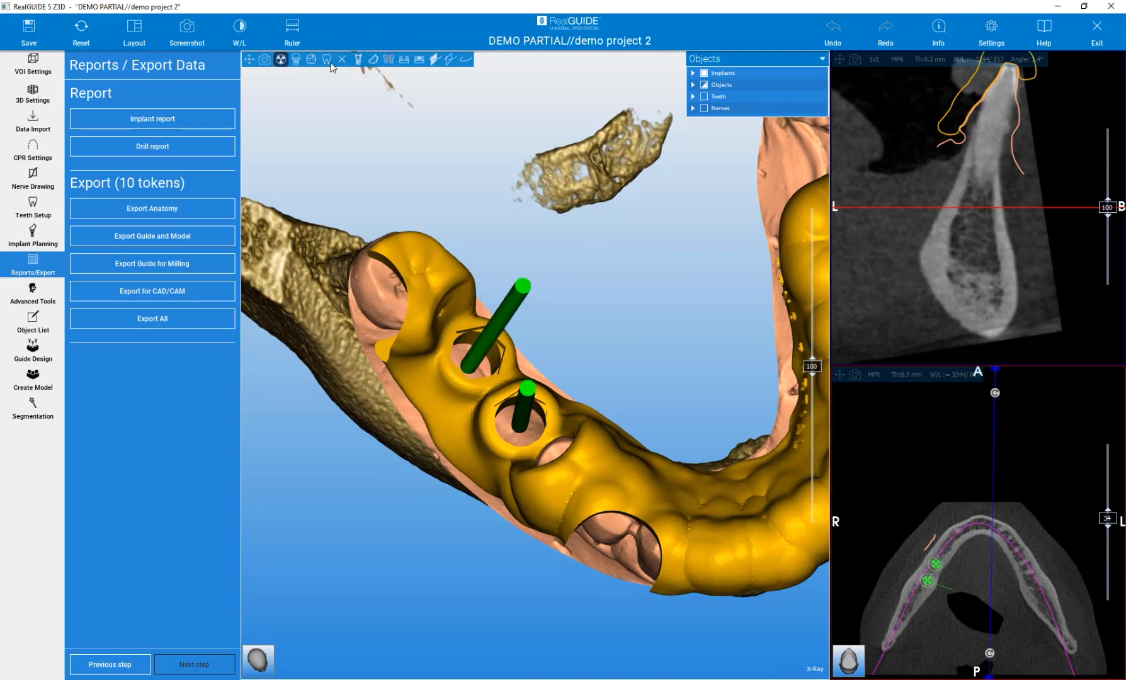
pyautogui.click(344, 60)
# Inspect the finished guide and implant drill axes from several angles
pyautogui.moveTo(554, 250); pyautogui.dragTo(637, 287)
pyautogui.scroll(3, 628, 285)
pyautogui.moveTo(554, 261); pyautogui.dragTo(415, 256)
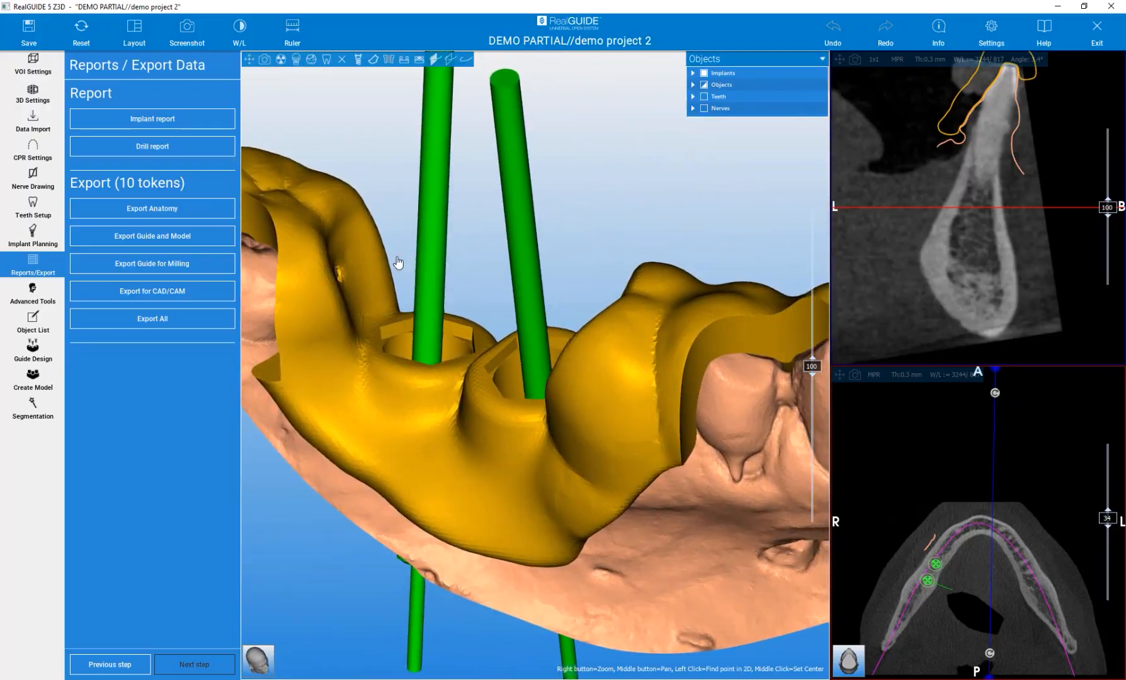
pyautogui.scroll(-5, 489, 297)
pyautogui.moveTo(701, 496); pyautogui.dragTo(297, 562)
pyautogui.moveTo(753, 537); pyautogui.dragTo(450, 572)
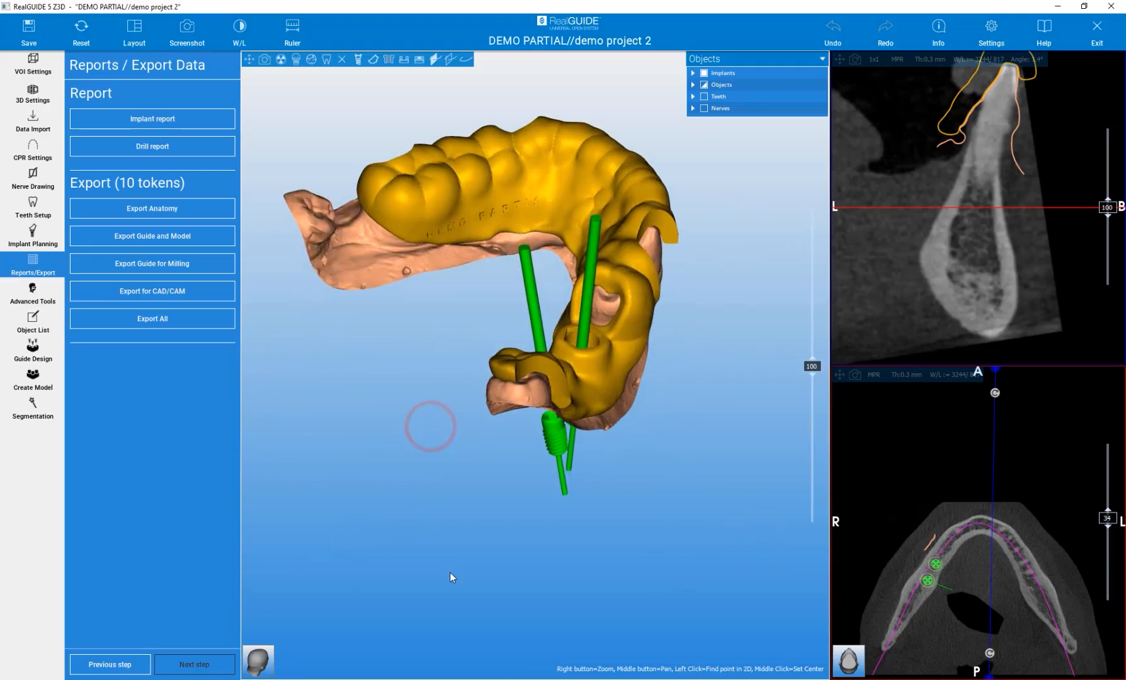
pyautogui.moveTo(456, 329); pyautogui.dragTo(475, 419, button='middle')
pyautogui.scroll(3, 551, 370)
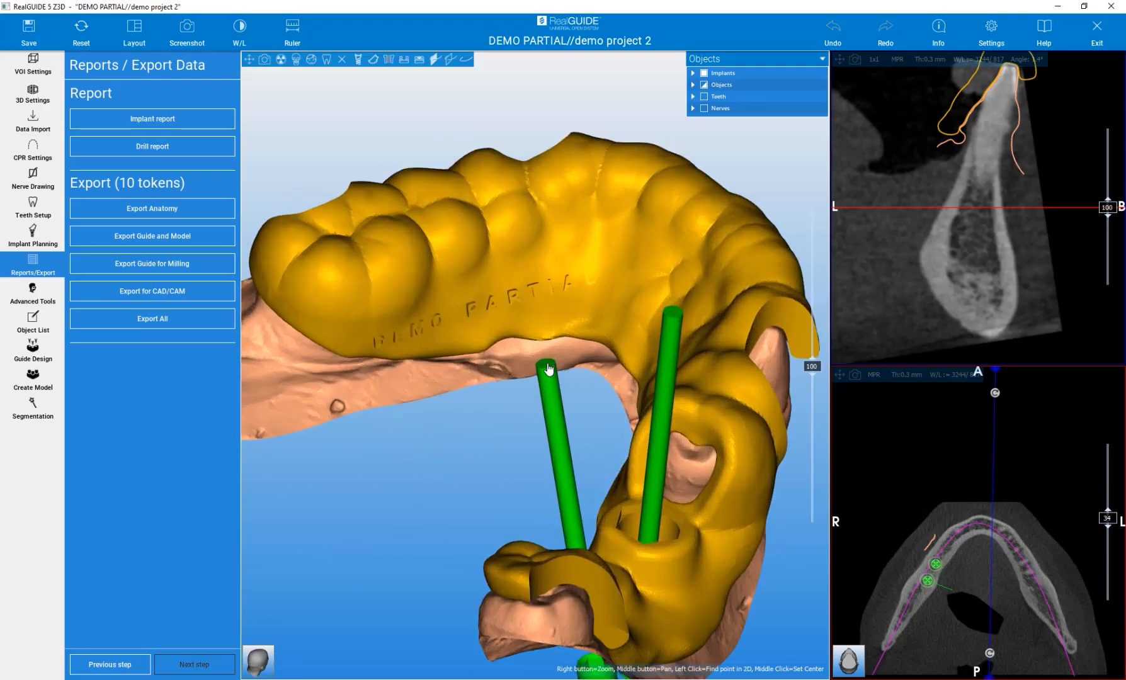